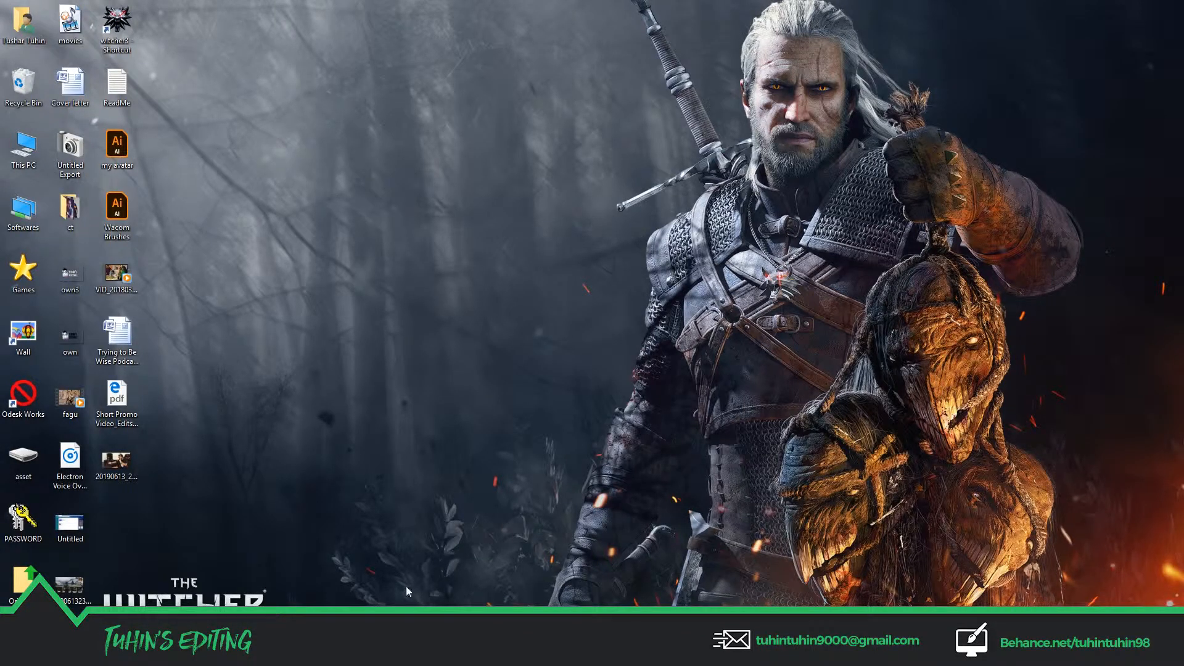
pyautogui.moveTo(318, 654)
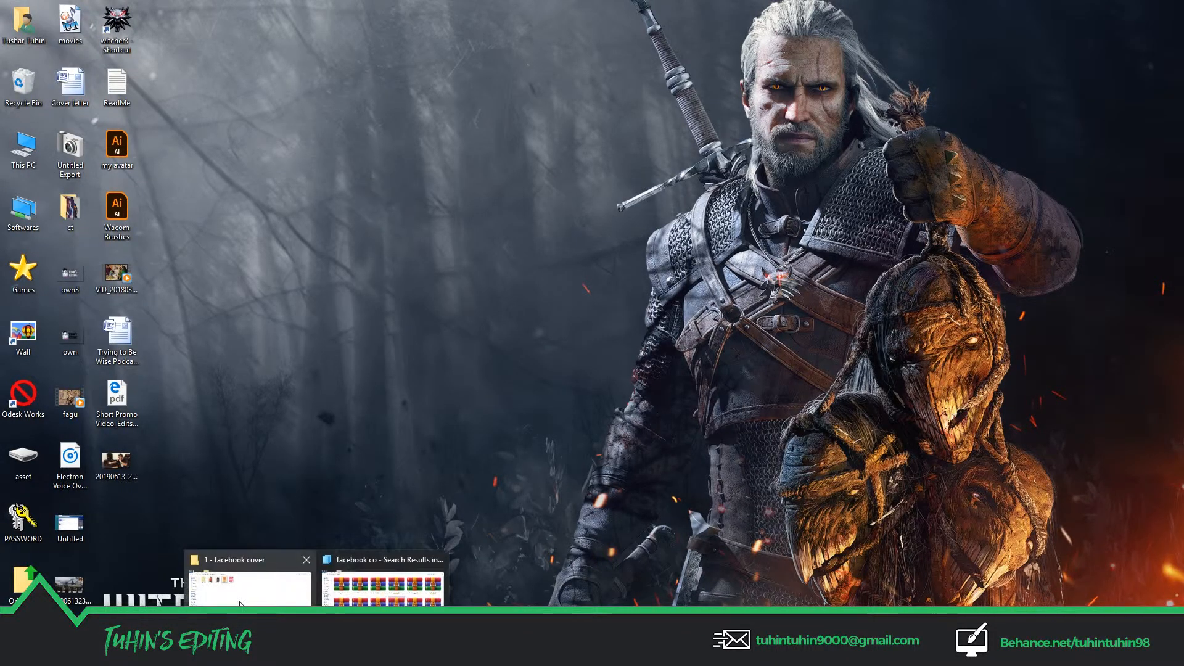
pyautogui.click(236, 597)
pyautogui.press('super+d')
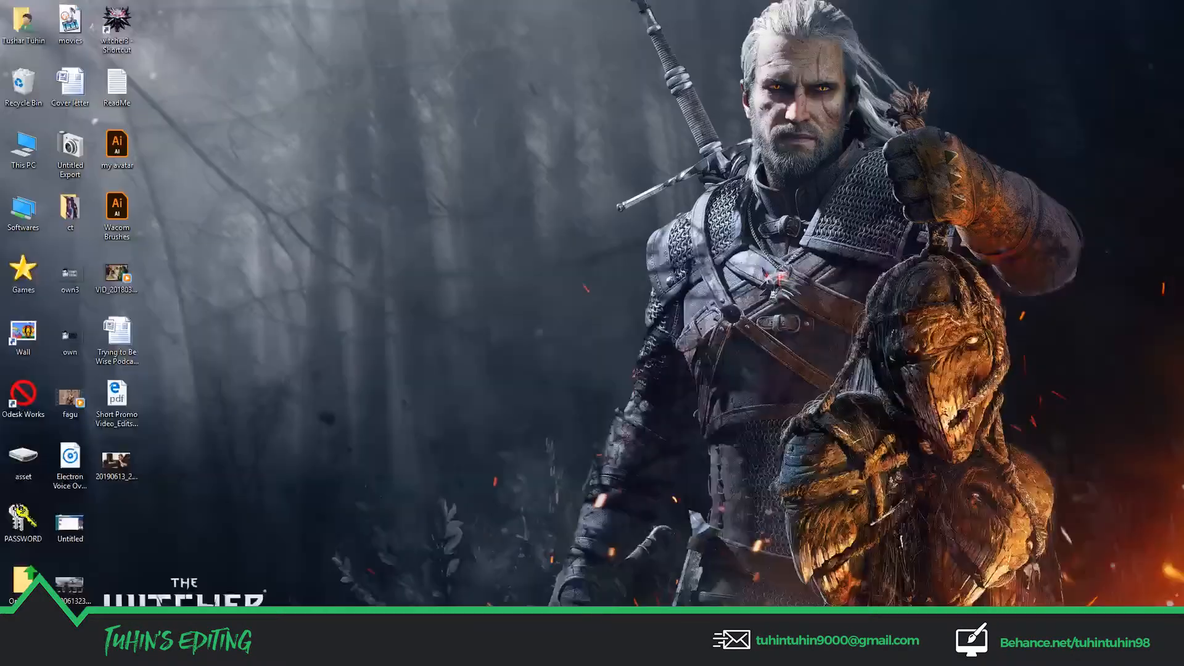
# Step: Switch to Photoshop and inspect the Gradient Overlay settings of the SAVAGE text layer, leaving them unchanged
pyautogui.click(346, 654)
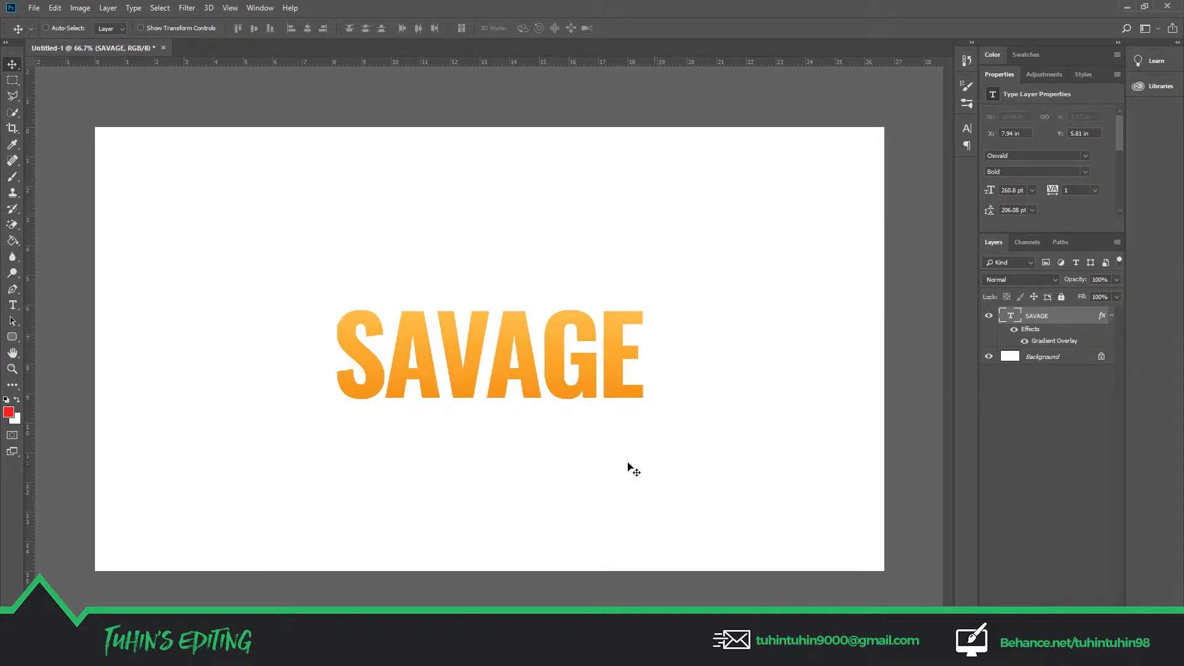
pyautogui.doubleClick(1060, 342)
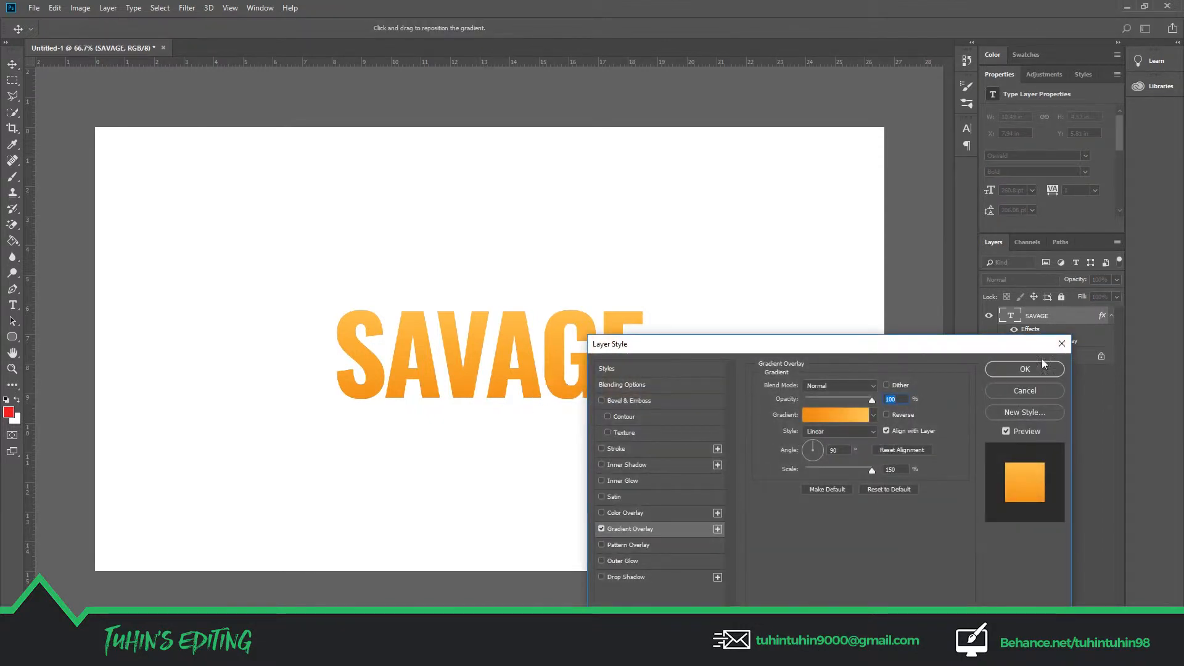
pyautogui.click(1061, 347)
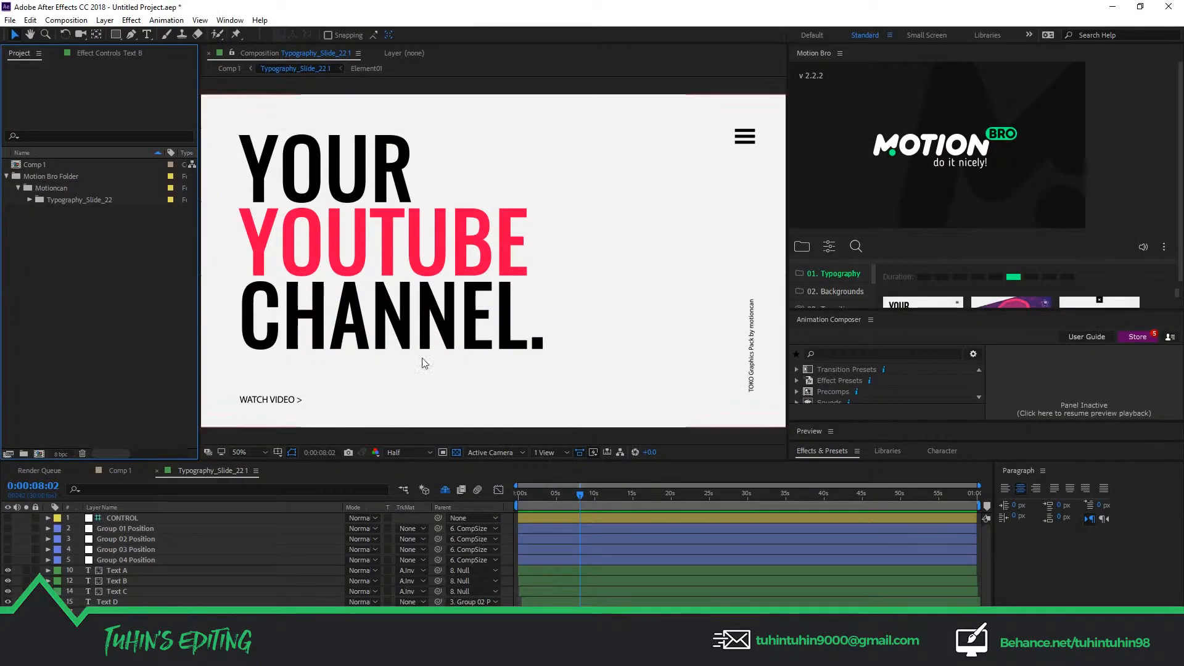
# Step: Move the current time to 0:00:09:13 and select the red YOUTUBE text layer
pyautogui.moveTo(531, 495); pyautogui.dragTo(605, 497)
pyautogui.moveTo(679, 504); pyautogui.dragTo(590, 513)
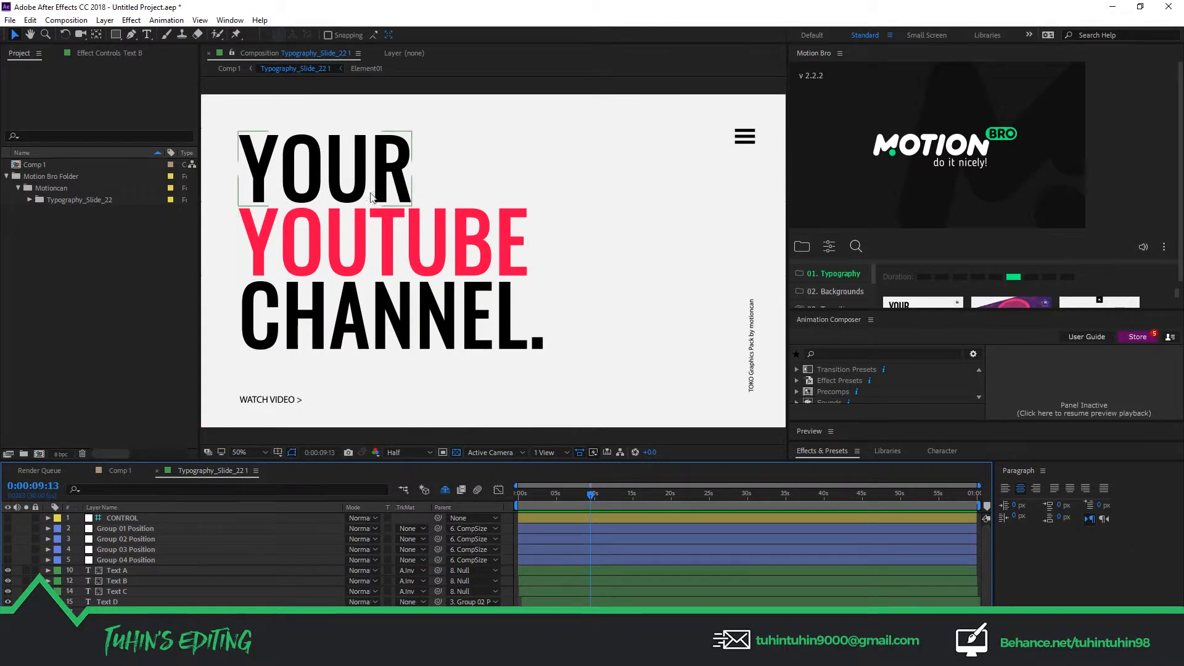
pyautogui.click(424, 264)
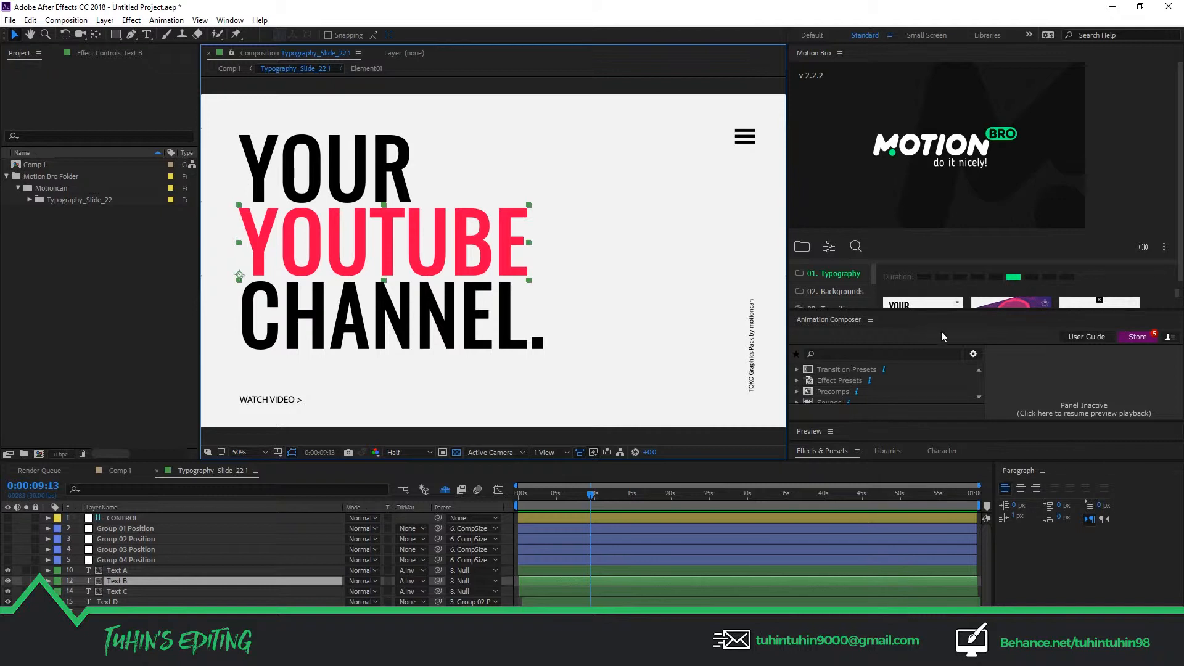
# Step: Search the effects for "gradient" and apply Gradient Ramp to the YOUTUBE text layer (Text B)
pyautogui.moveTo(856, 442); pyautogui.dragTo(877, 192)
pyautogui.click(858, 214)
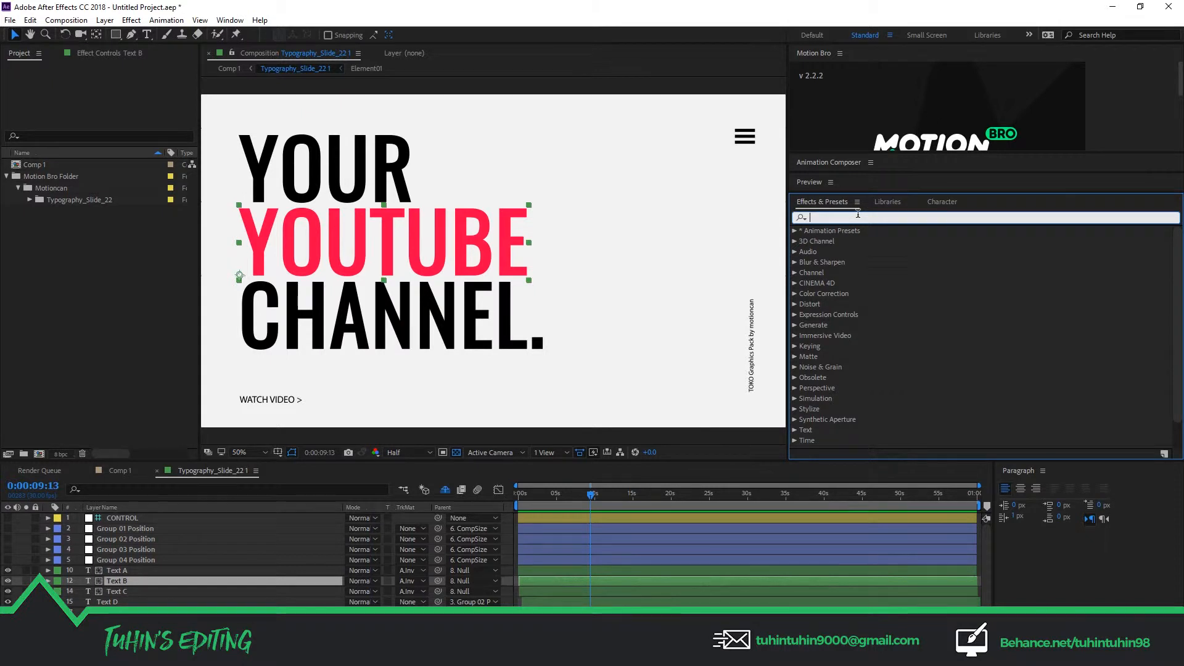
pyautogui.write('gradient')
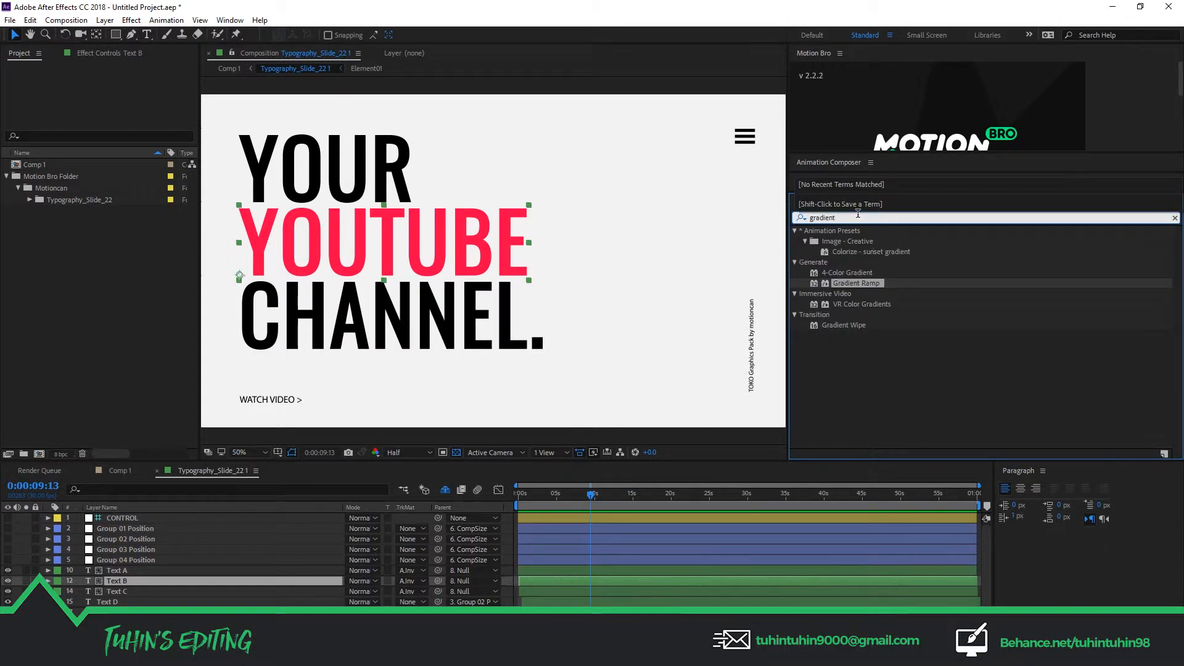
pyautogui.click(865, 285)
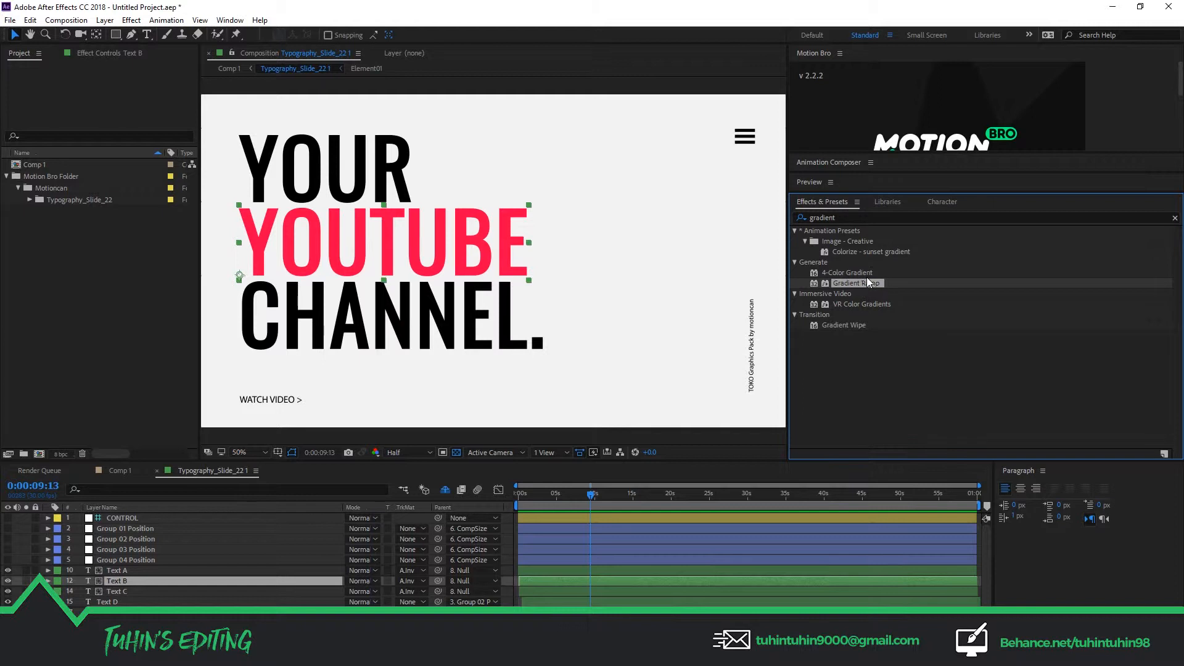
pyautogui.moveTo(858, 283); pyautogui.dragTo(128, 579)
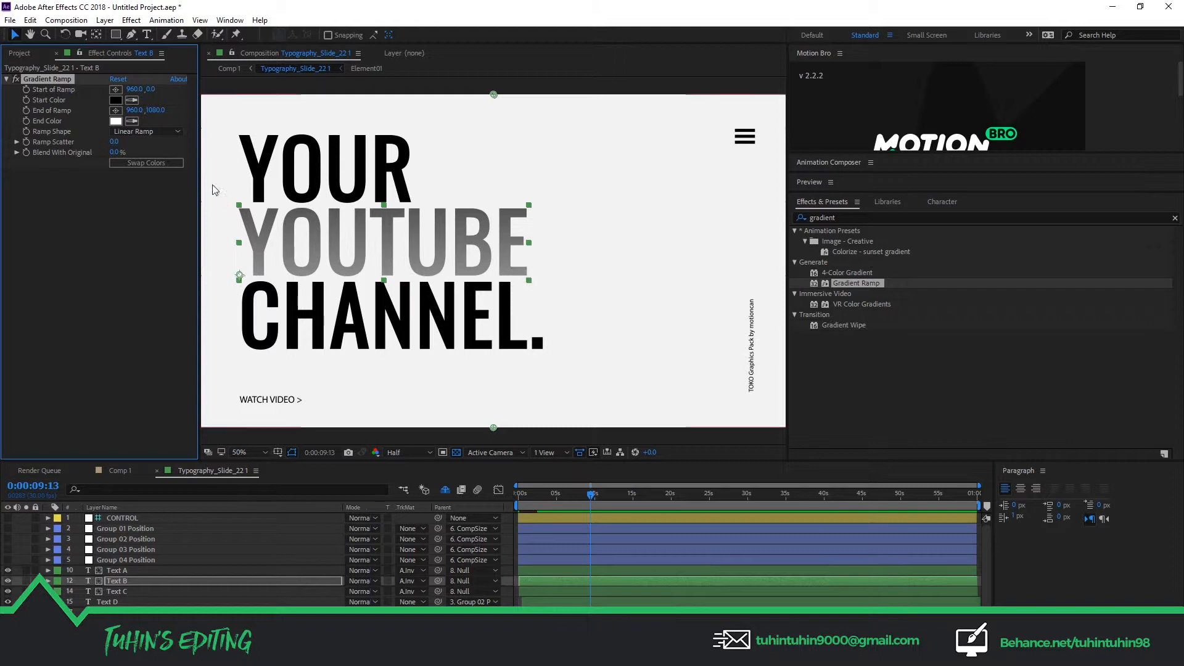
# Step: Set the Gradient Ramp's start color to light blue (28CAFF)
pyautogui.click(115, 90)
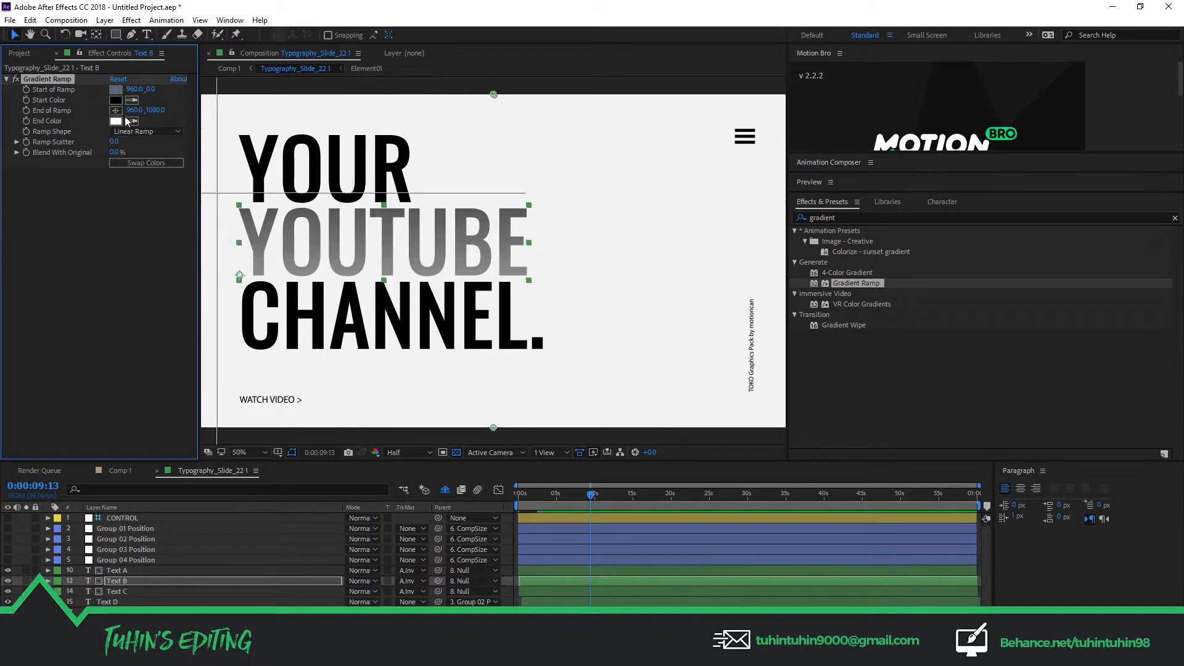
pyautogui.click(58, 100)
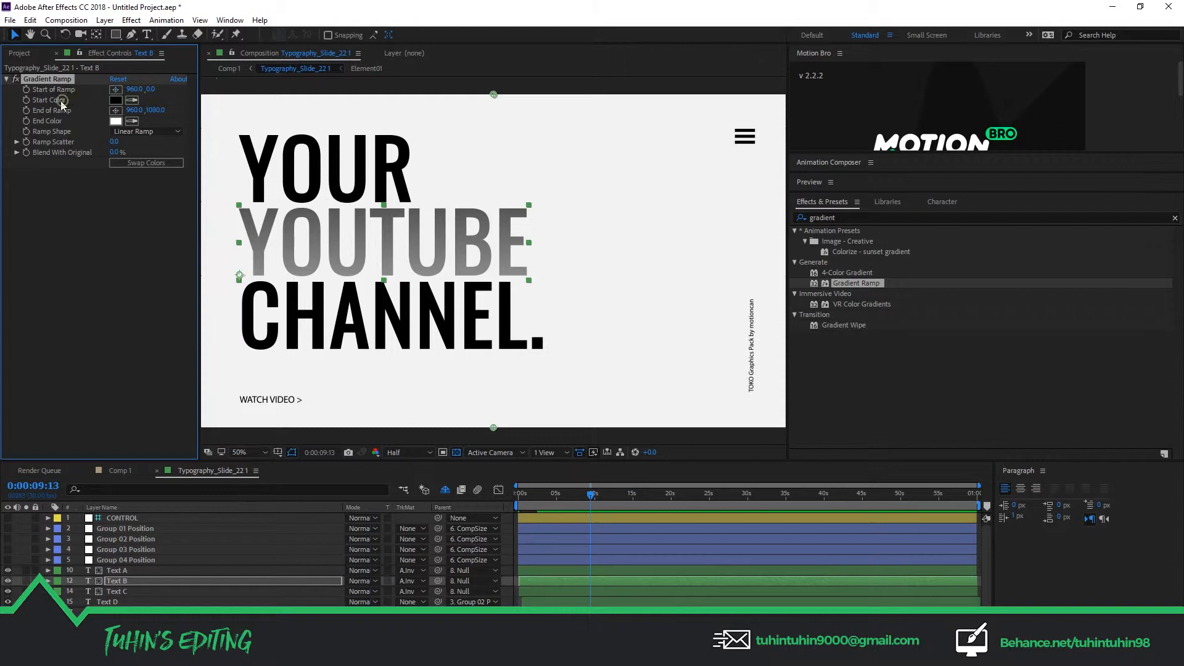
pyautogui.click(115, 100)
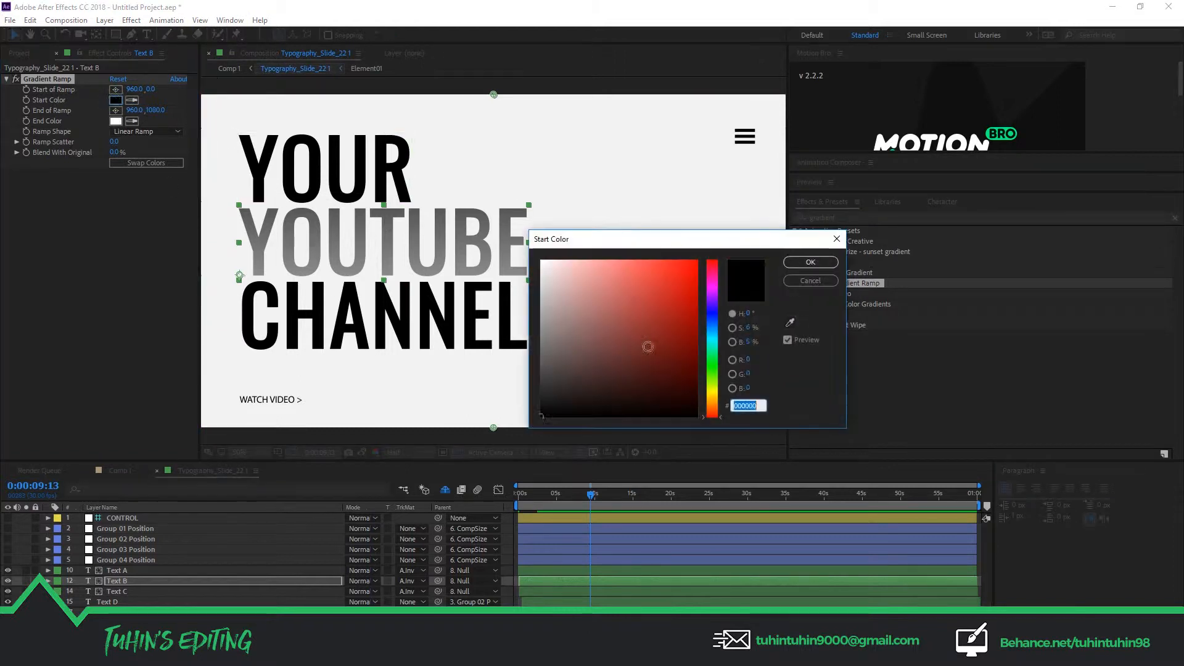
pyautogui.click(671, 267)
pyautogui.click(698, 259)
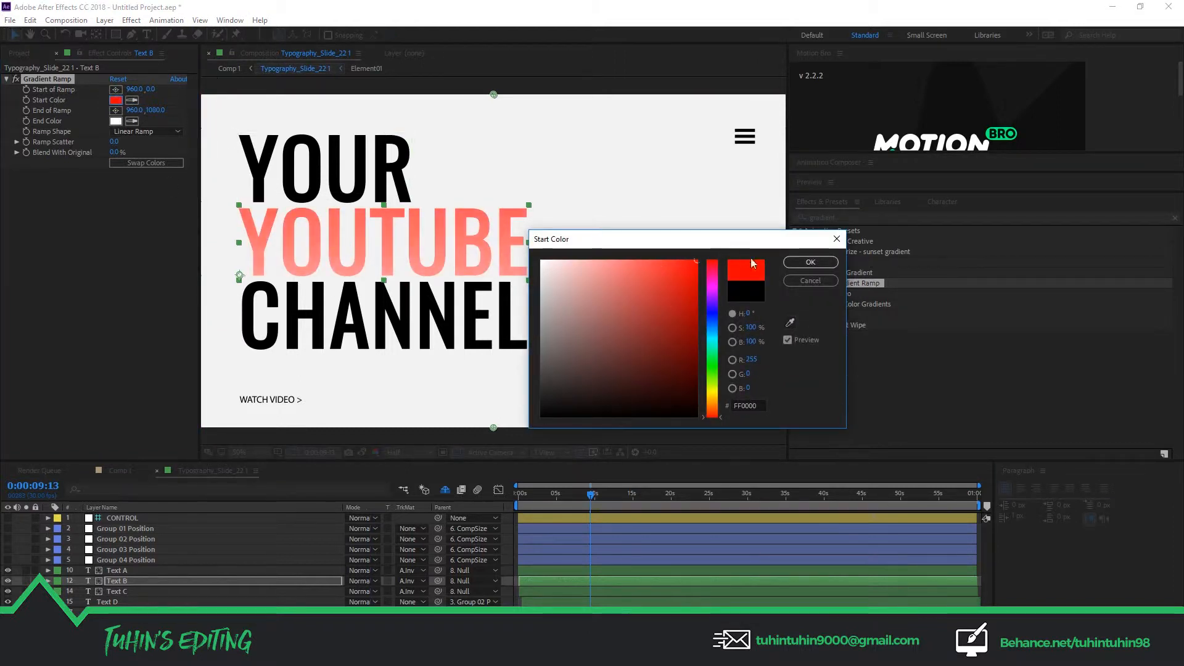
pyautogui.moveTo(712, 376); pyautogui.dragTo(712, 332)
pyautogui.click(673, 259)
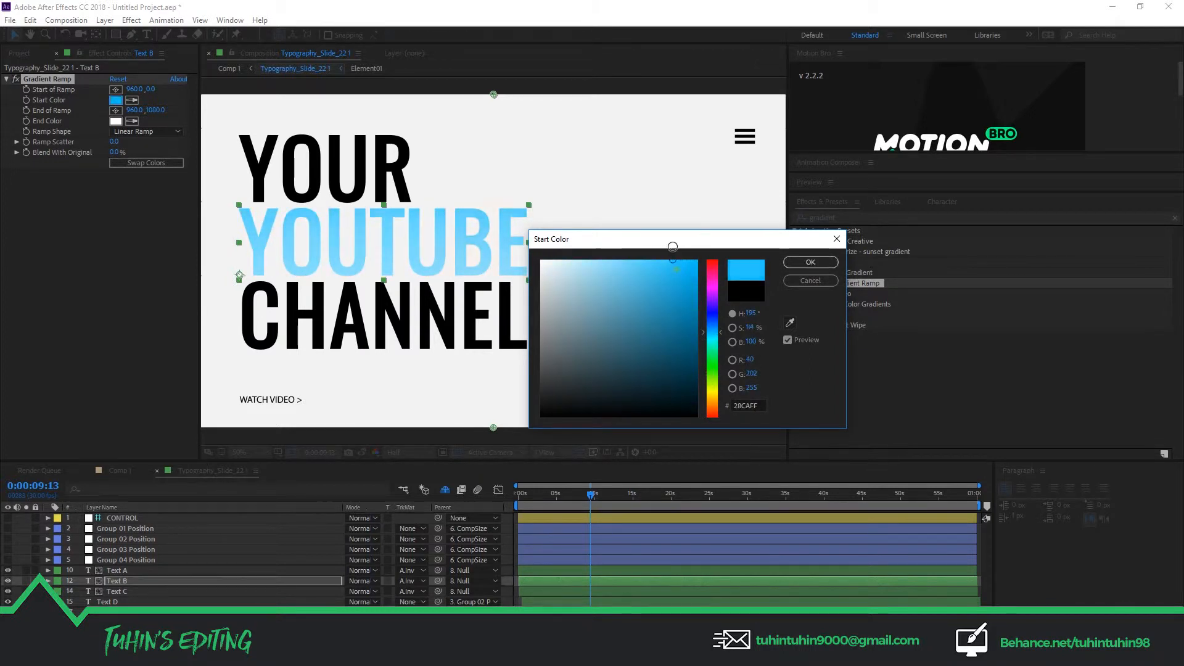
pyautogui.click(810, 263)
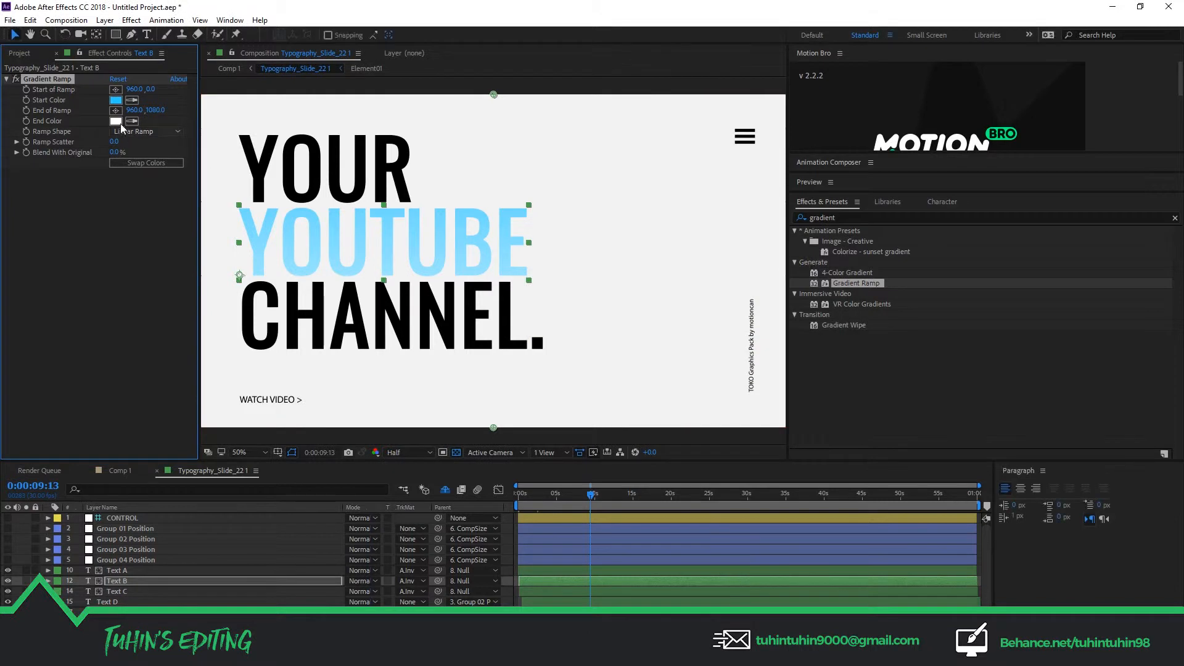
# Step: Set the Gradient Ramp's end color to dark blue (0A1FBB)
pyautogui.click(116, 121)
pyautogui.click(712, 314)
pyautogui.moveTo(665, 297); pyautogui.dragTo(687, 284)
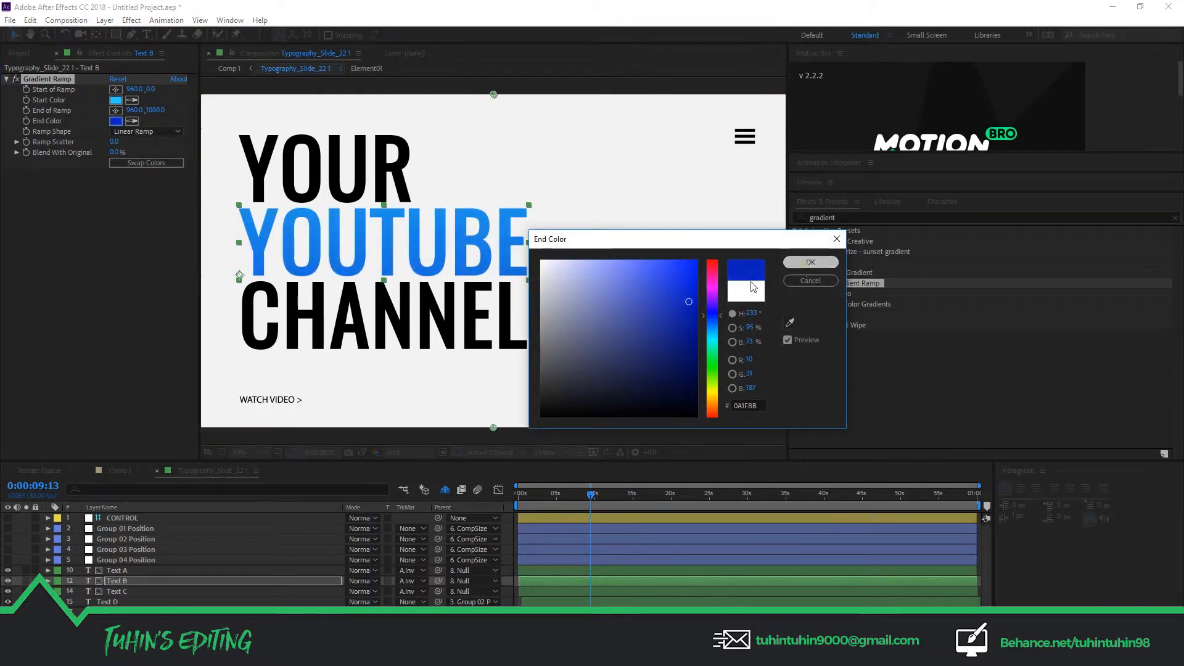
pyautogui.click(810, 262)
# Step: Delete the Gradient Ramp effect from the YOUTUBE text layer and clear the effects search
pyautogui.click(139, 132)
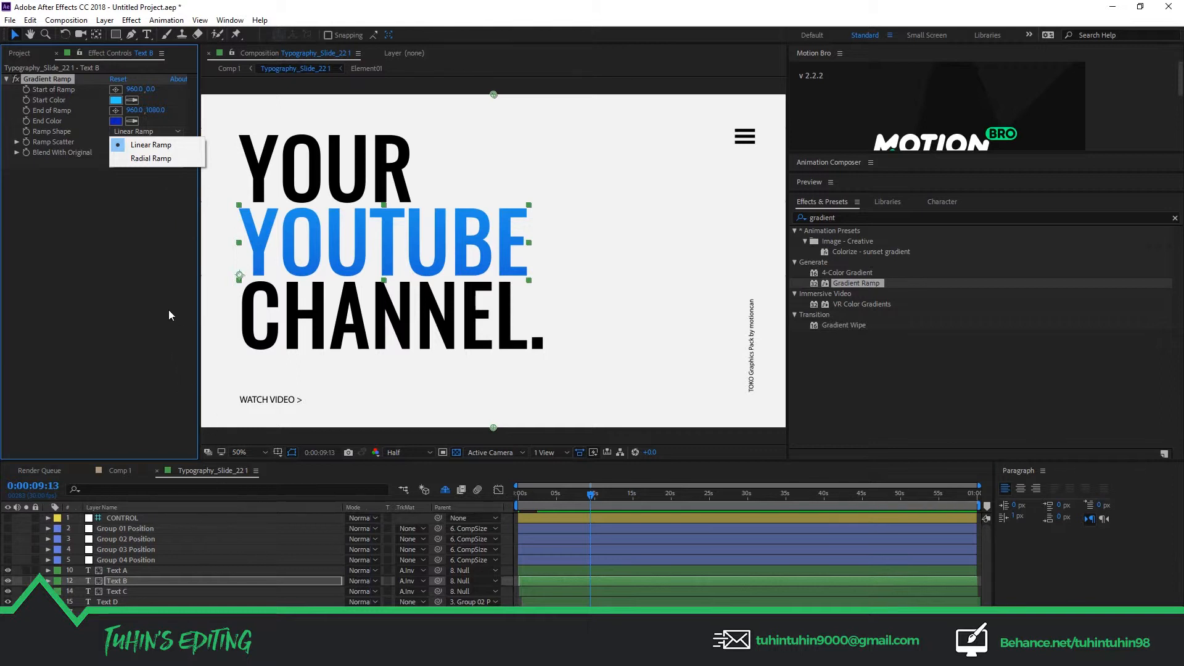
pyautogui.click(141, 186)
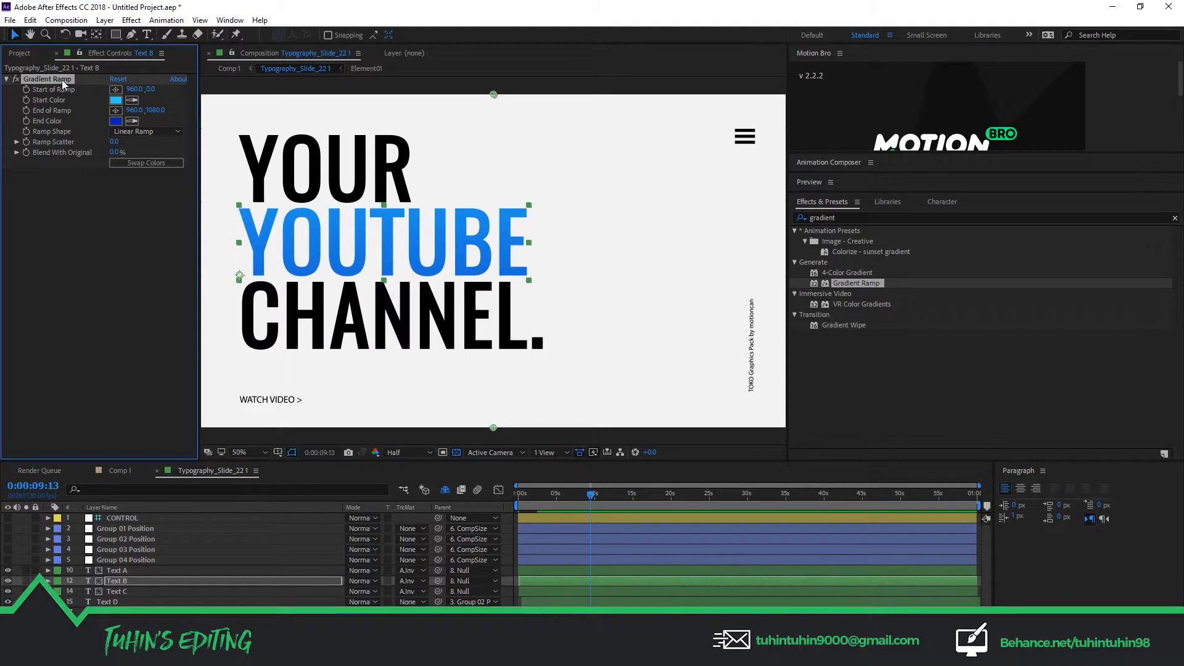
pyautogui.press('Delete')
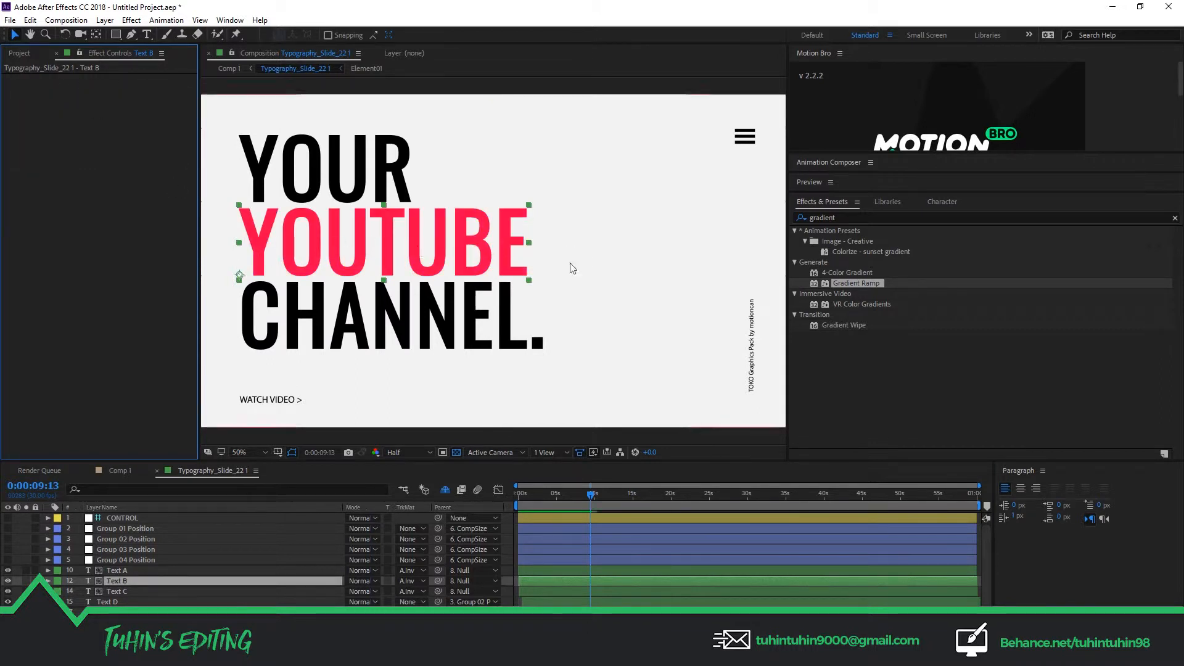
pyautogui.click(1175, 217)
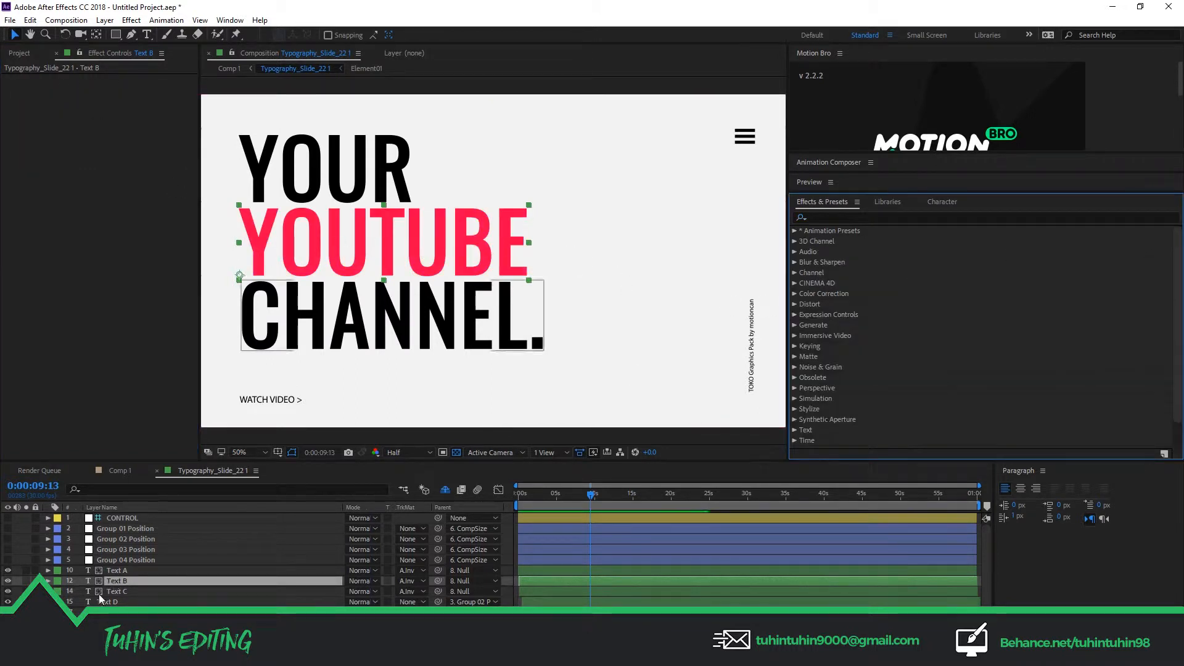
# Step: Add a Gradient Overlay layer style to the YOUTUBE text layer and expand the overlay's properties
pyautogui.click(104, 20)
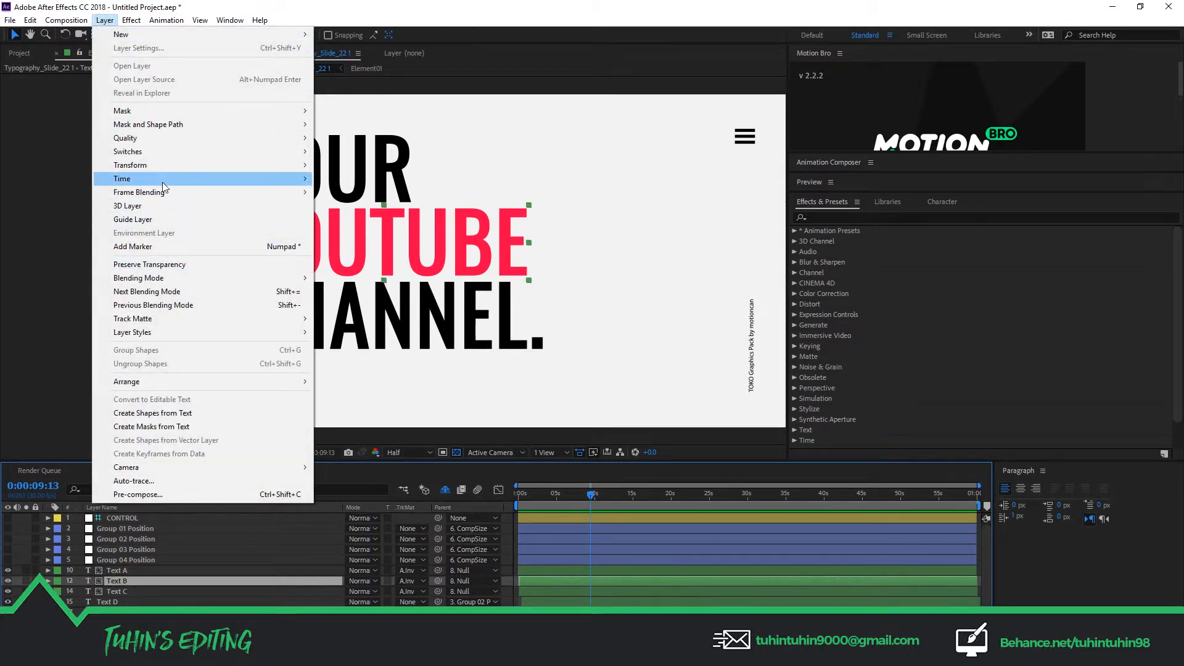
pyautogui.moveTo(195, 333)
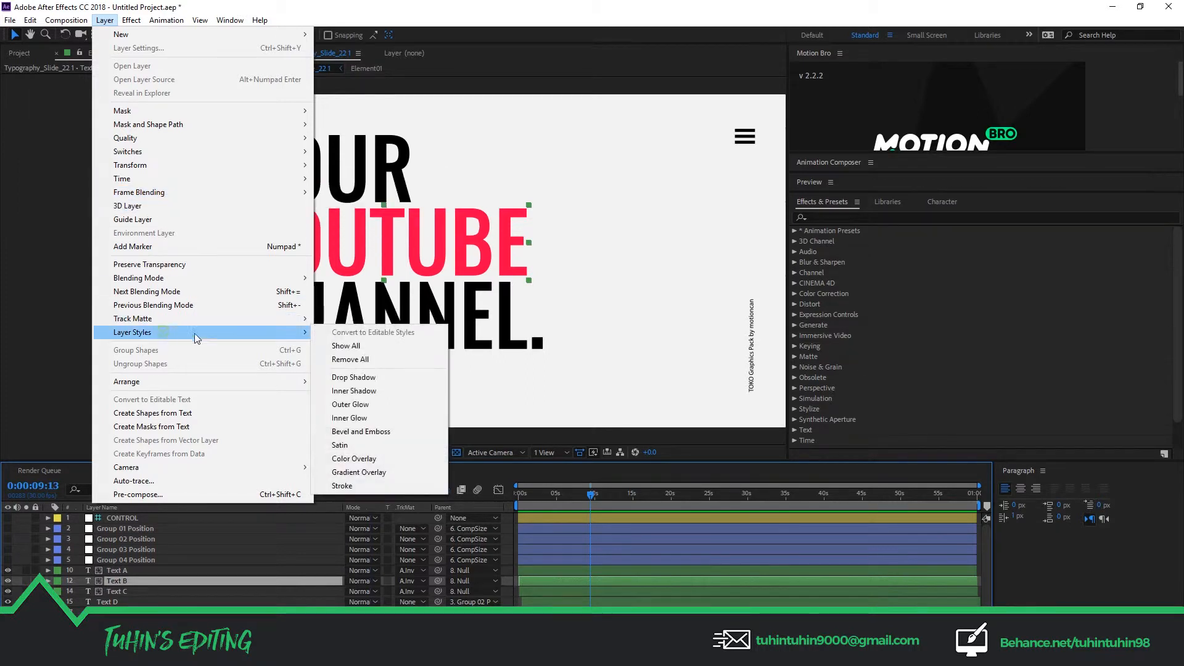
pyautogui.click(367, 475)
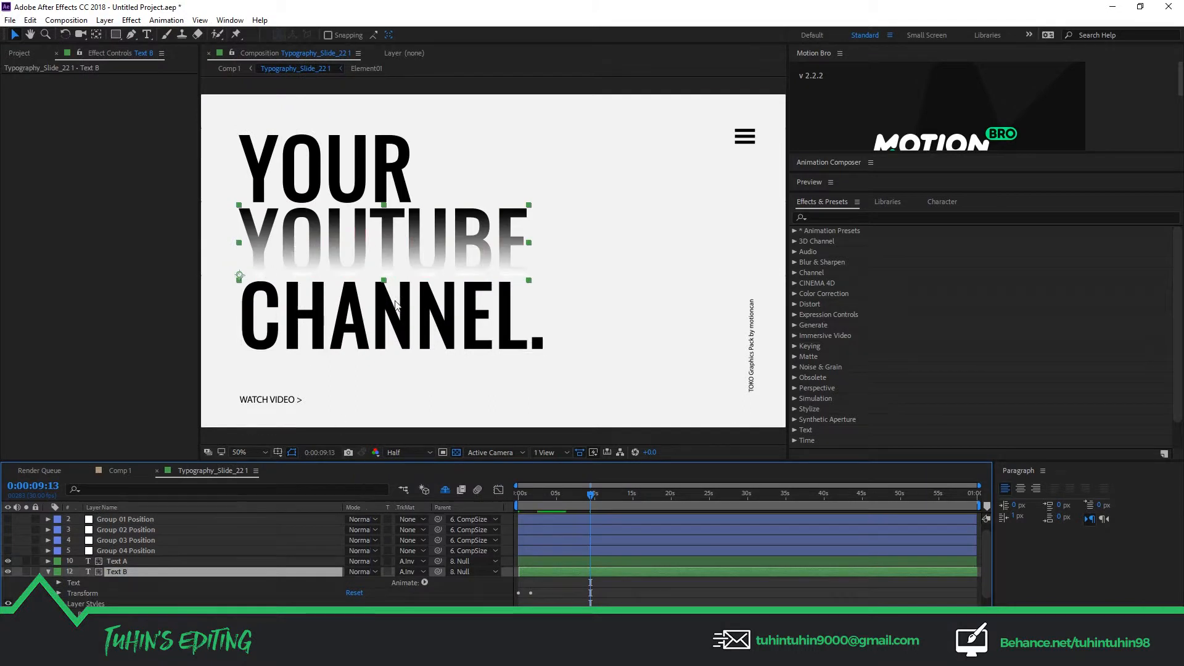
pyautogui.scroll(-3, 182, 586)
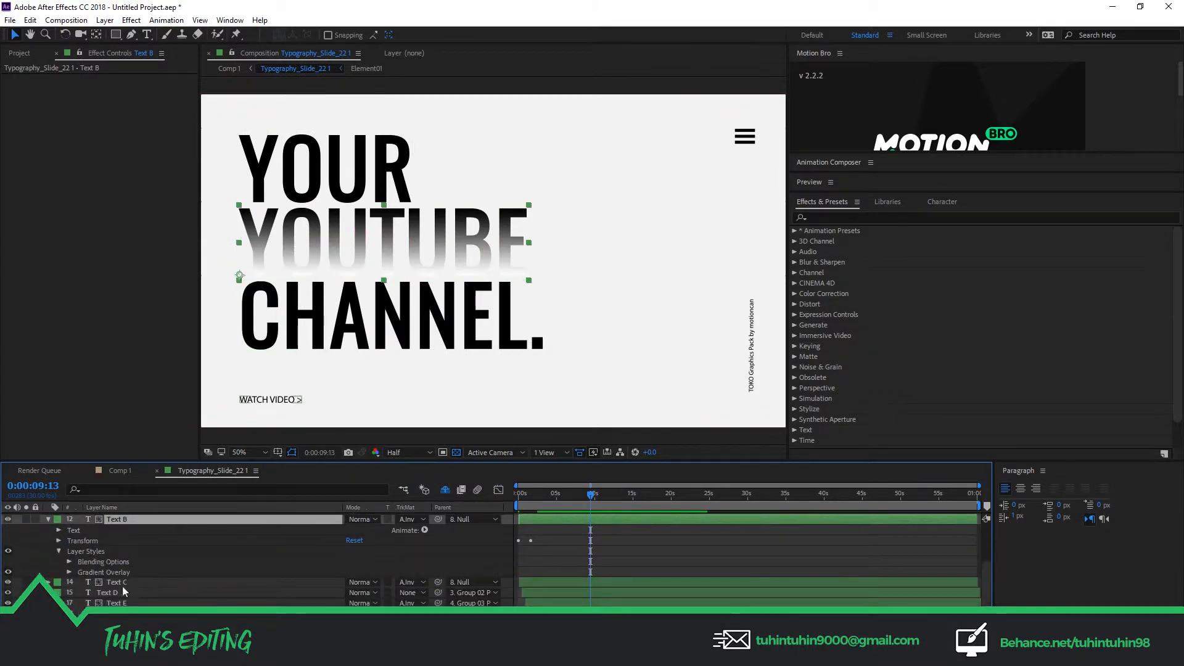
pyautogui.click(70, 572)
pyautogui.scroll(-2, 154, 576)
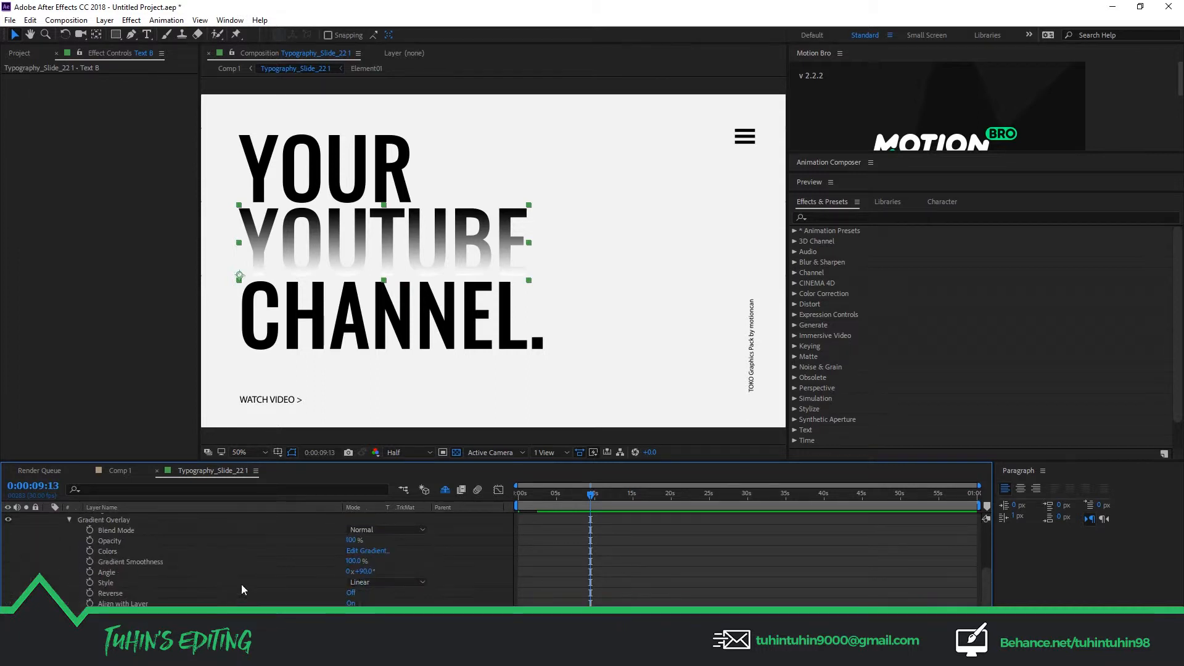
# Step: Try out other angles for the YOUTUBE gradient overlay and set the angle to 90°
pyautogui.moveTo(364, 575); pyautogui.dragTo(418, 572)
pyautogui.click(366, 572)
pyautogui.write('90')
pyautogui.press('Return')
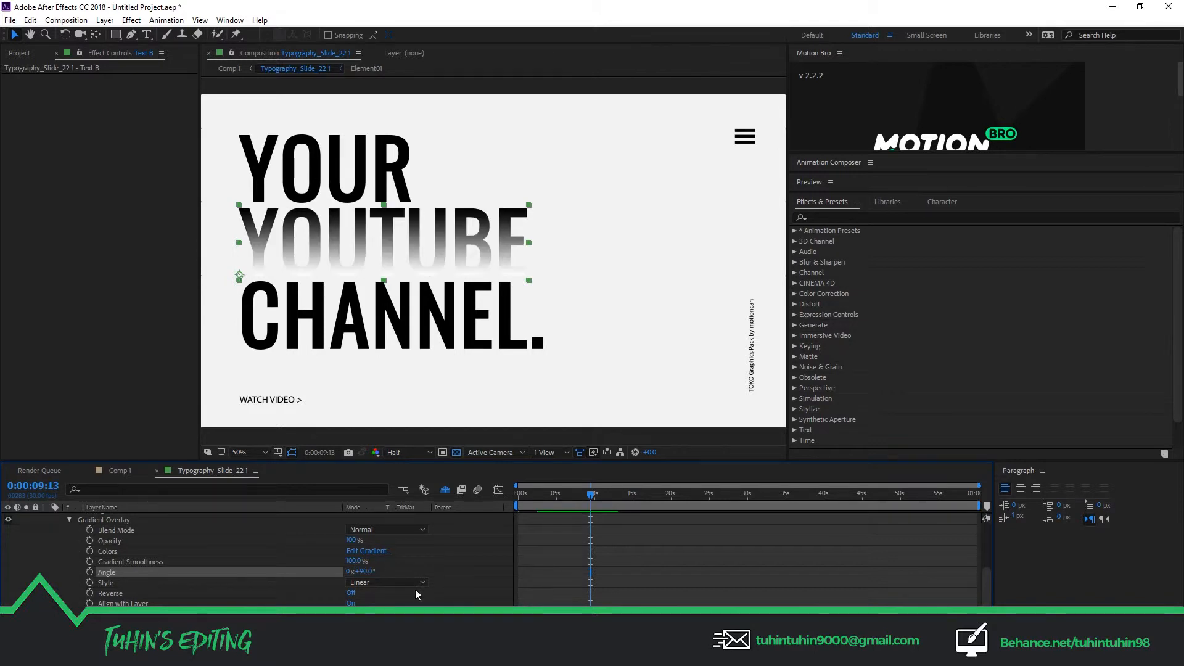
# Step: Open the gradient editor for the YOUTUBE overlay's colors and move its window clear of the text
pyautogui.scroll(-1, 291, 578)
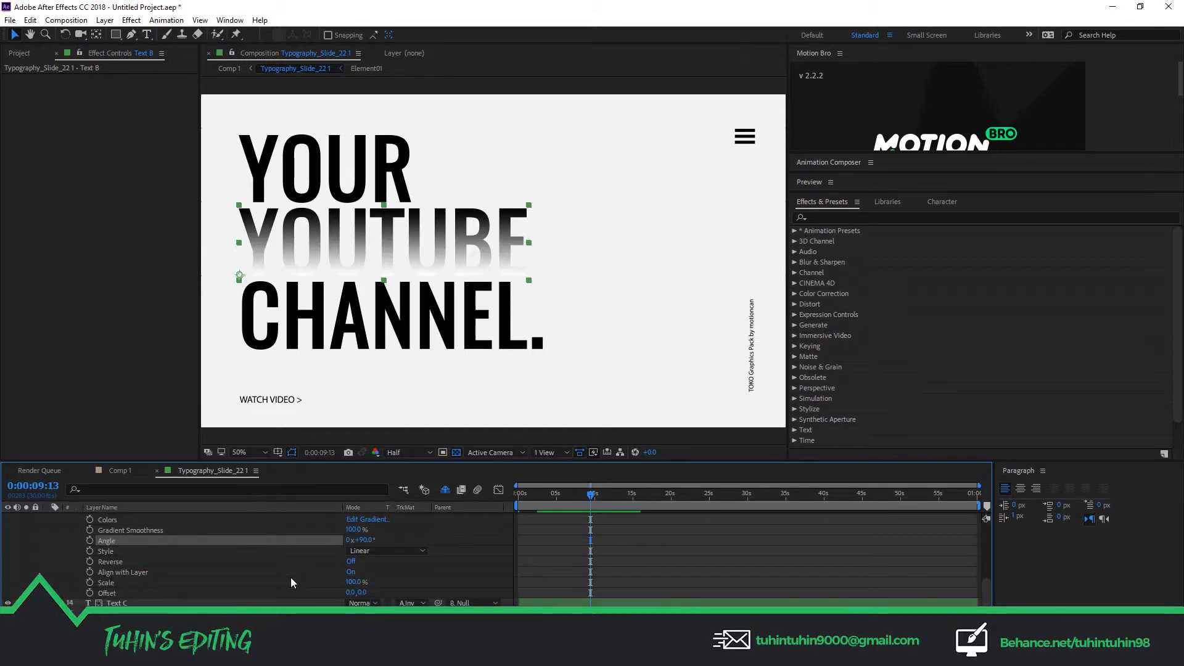
pyautogui.scroll(2, 291, 577)
pyautogui.click(362, 551)
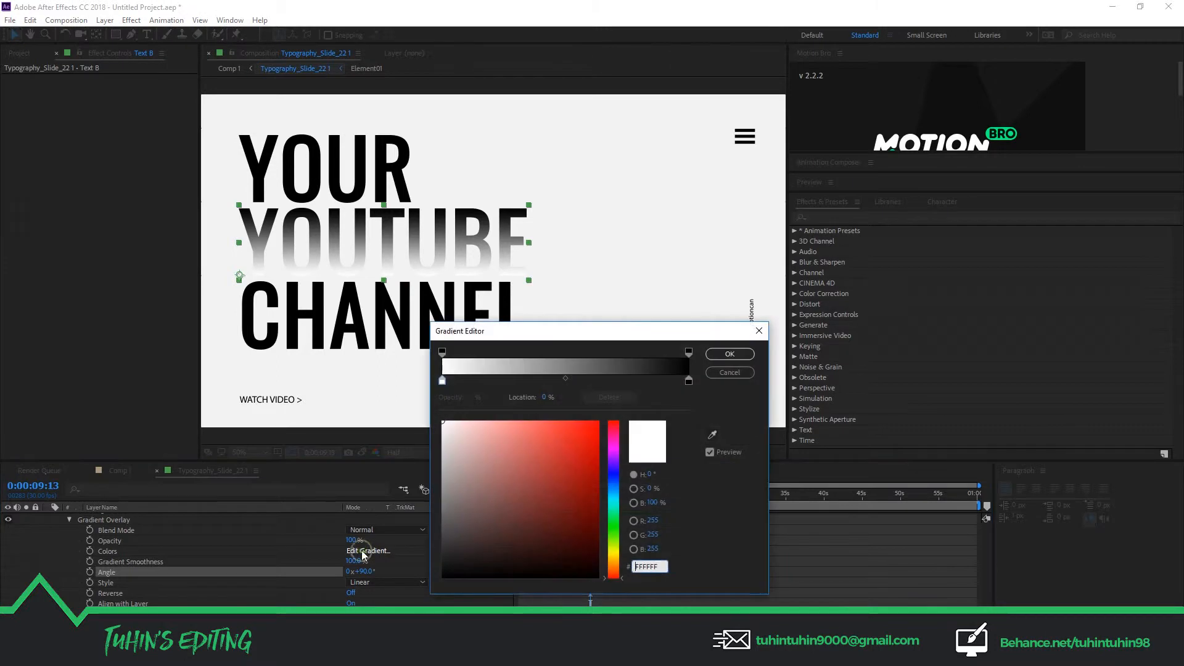
pyautogui.moveTo(623, 336); pyautogui.dragTo(813, 280)
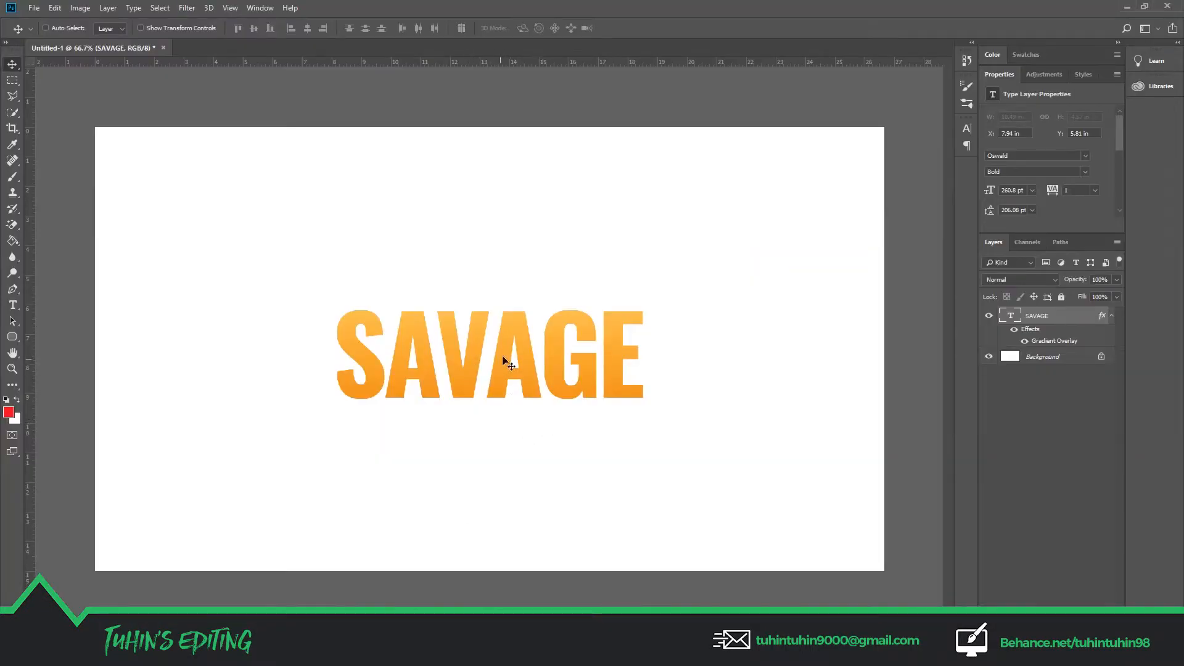
# Step: Open the SAVAGE layer's Gradient Overlay settings and bring up its orange gradient in the Gradient Editor
pyautogui.rightClick(476, 346)
pyautogui.click(493, 350)
pyautogui.click(1056, 340)
pyautogui.moveTo(764, 353); pyautogui.dragTo(666, 272)
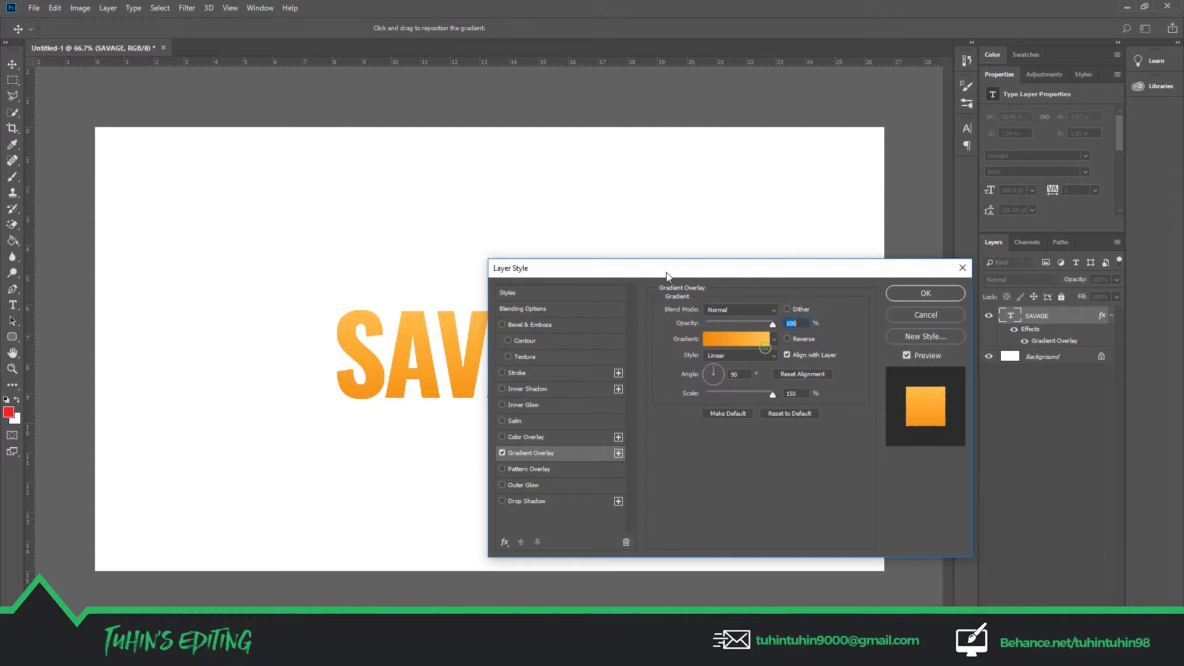
pyautogui.click(734, 338)
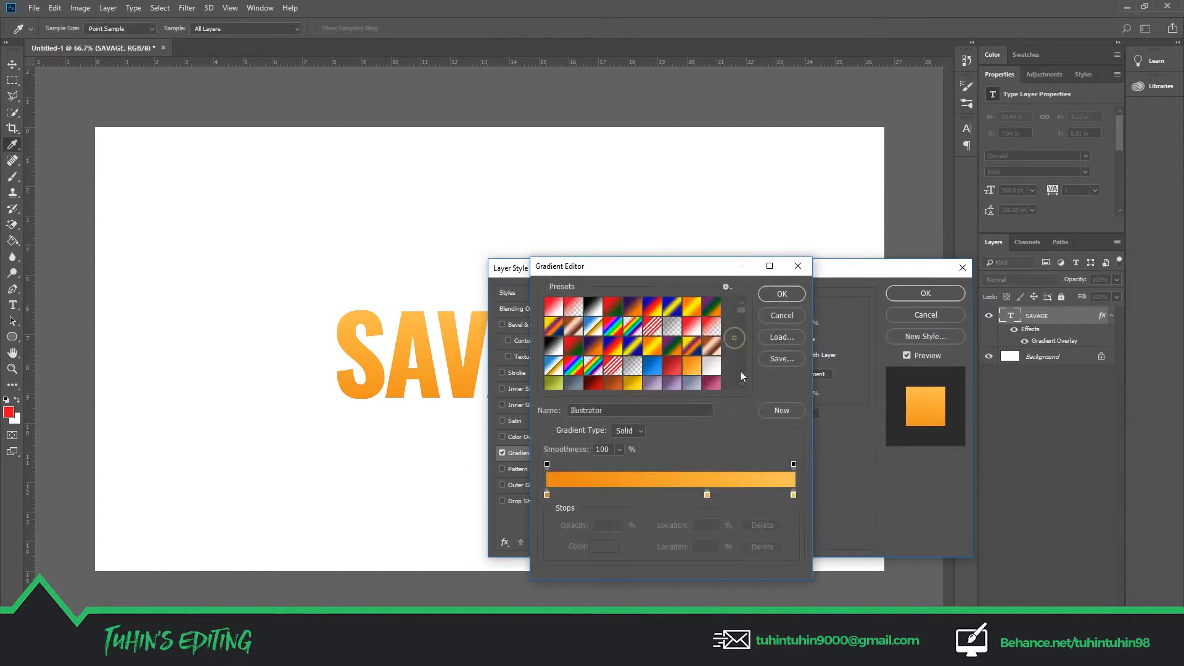
# Step: Copy the hex color code of the light orange stop at the gradient's 100% location
pyautogui.doubleClick(793, 495)
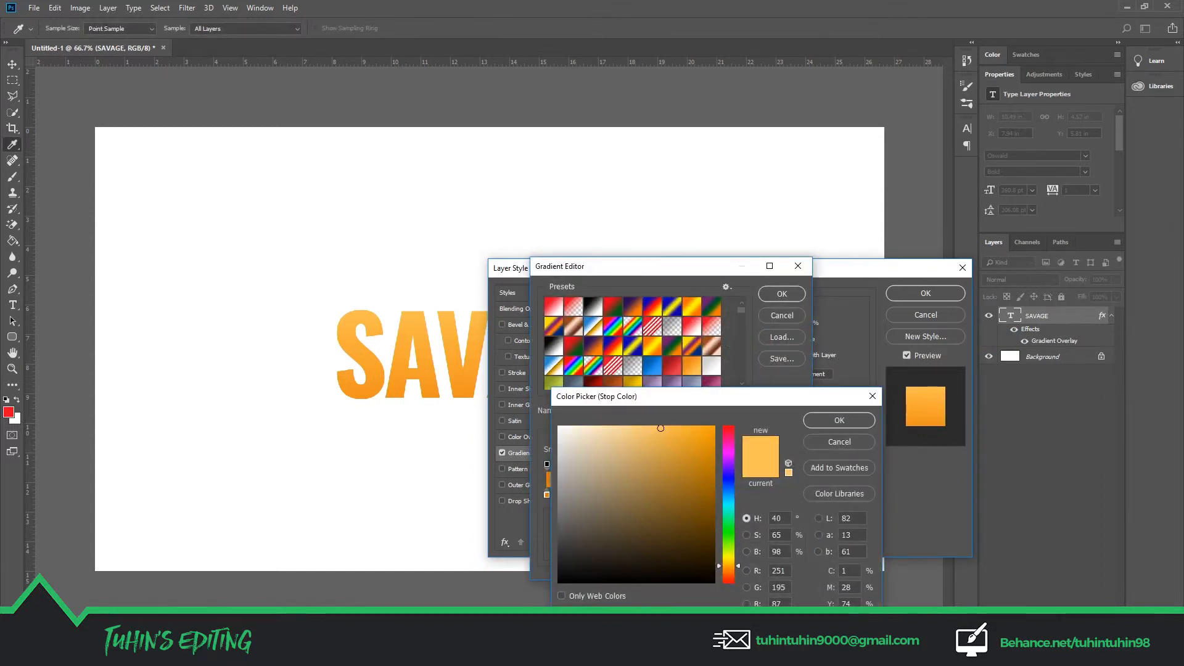
pyautogui.rightClick(777, 621)
pyautogui.click(667, 492)
pyautogui.click(824, 423)
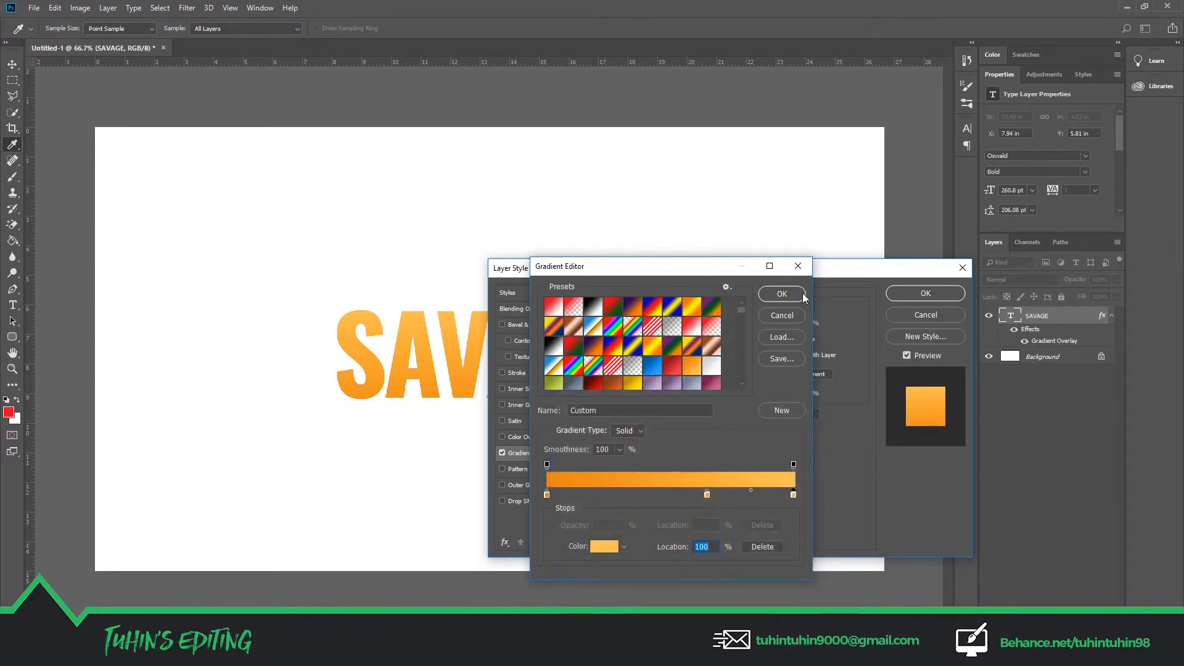
# Step: Close Photoshop's Gradient Editor, switch to After Effects and set the YOUTUBE gradient's 100% color stop to FBC357
pyautogui.click(782, 293)
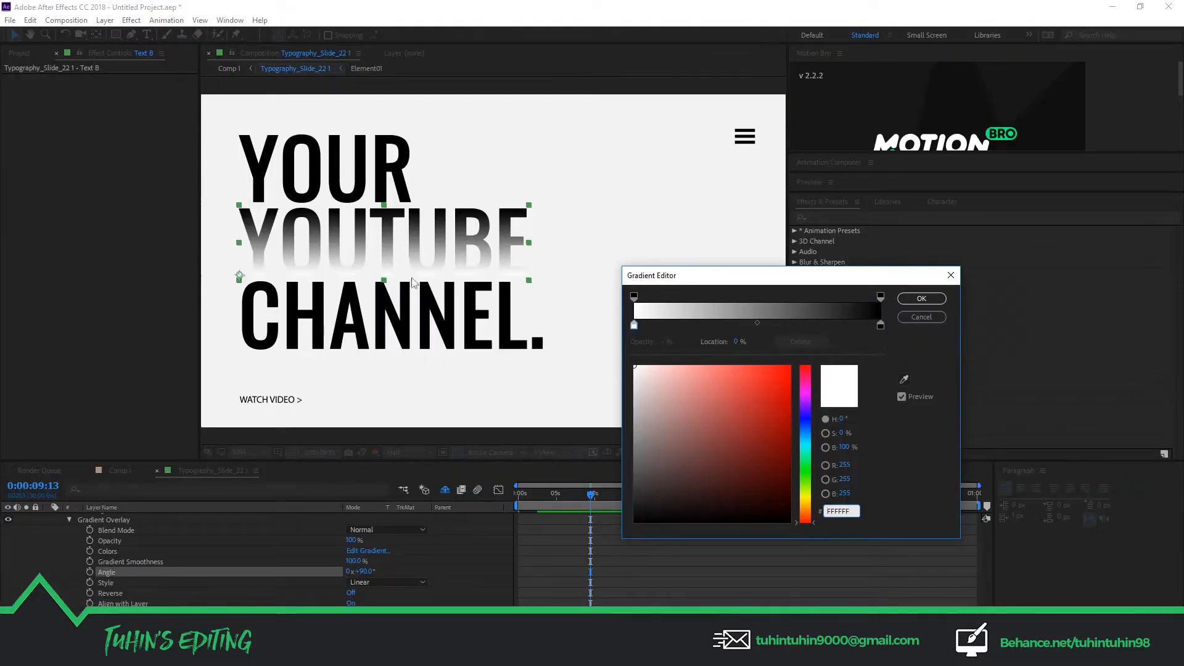
pyautogui.click(881, 325)
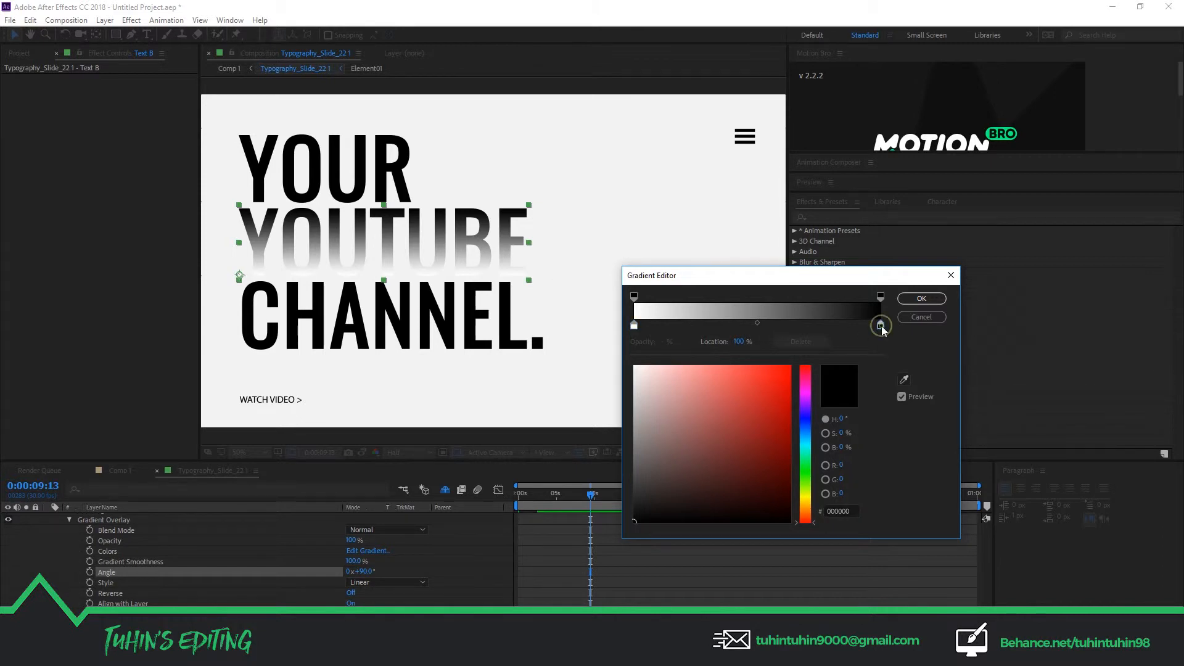
pyautogui.moveTo(850, 511); pyautogui.dragTo(792, 514)
pyautogui.hotkey('ctrl', 'v')
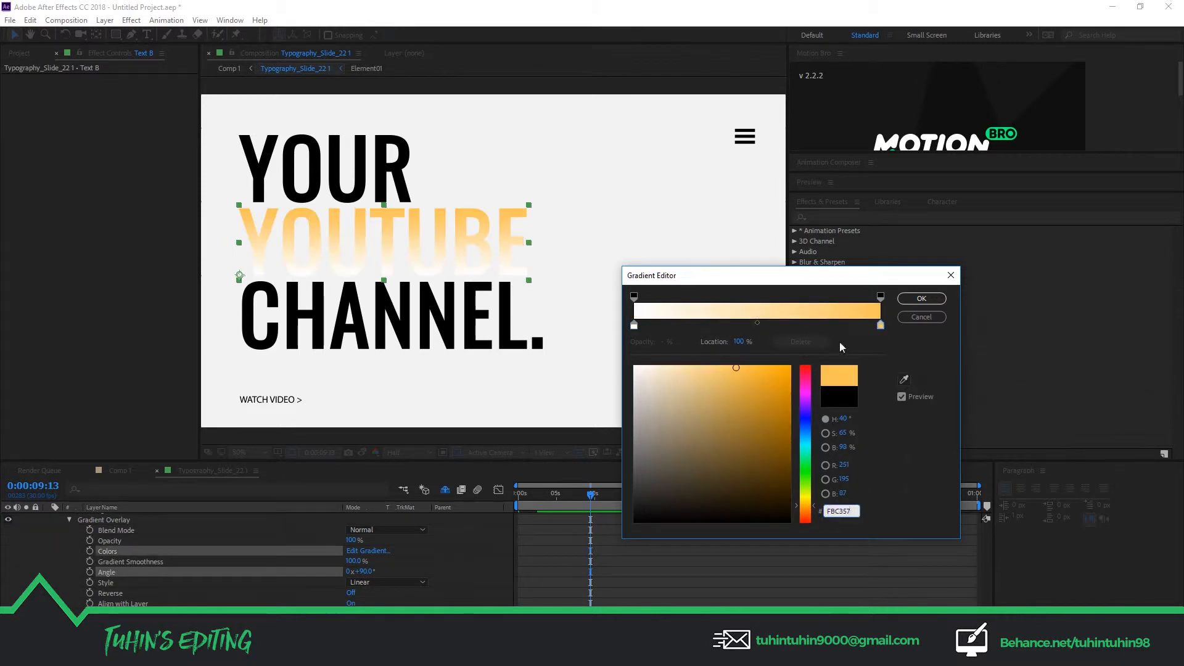
# Step: Shift the YOUTUBE gradient's color midpoint to about 71% and add an opacity stop at about 66%
pyautogui.click(759, 323)
pyautogui.moveTo(760, 324); pyautogui.dragTo(813, 327)
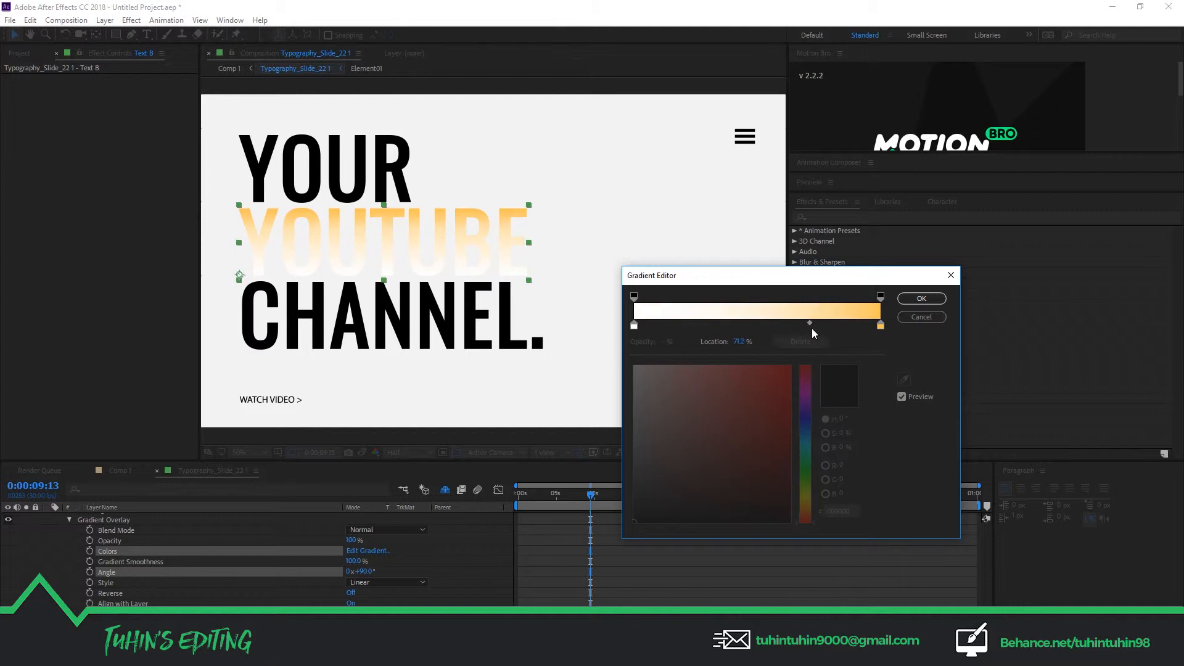
pyautogui.click(802, 297)
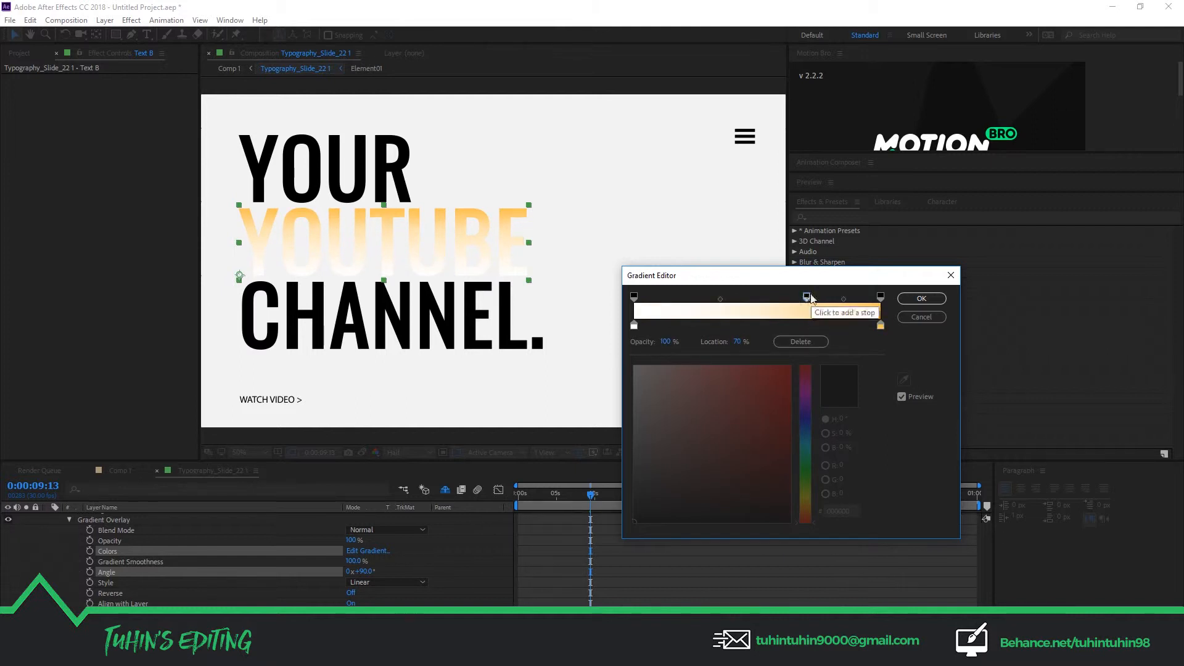
pyautogui.moveTo(803, 300); pyautogui.dragTo(798, 300)
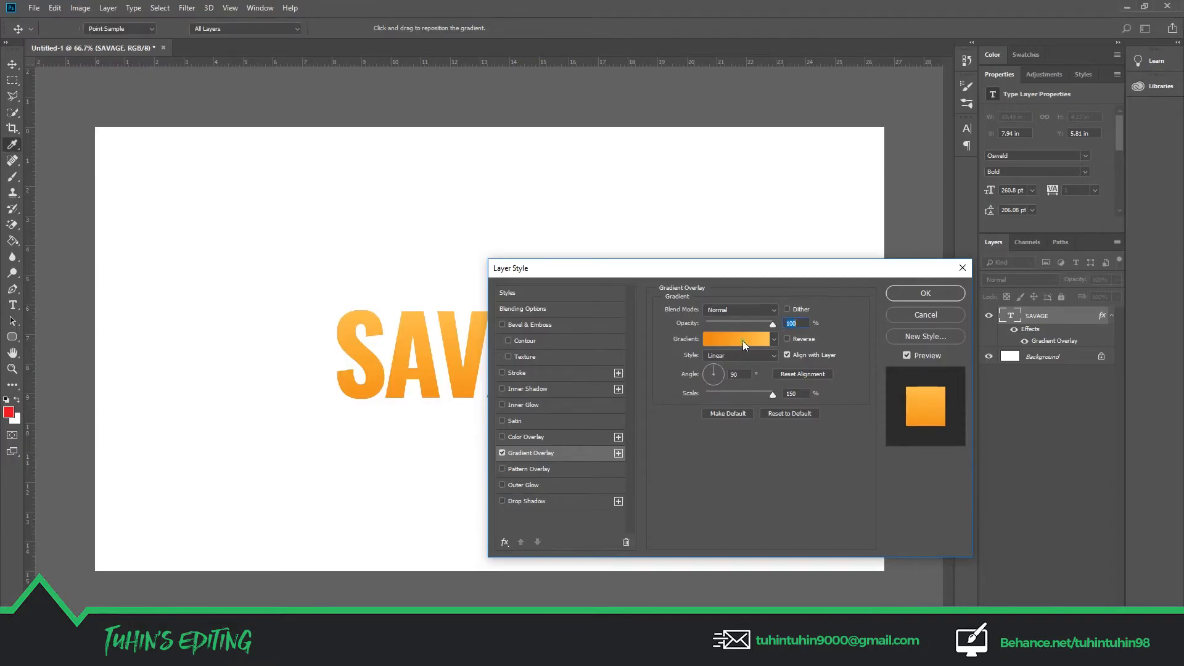
# Step: Switch to Photoshop and copy the hex color code of the SAVAGE gradient's middle stop at 65%
pyautogui.click(743, 340)
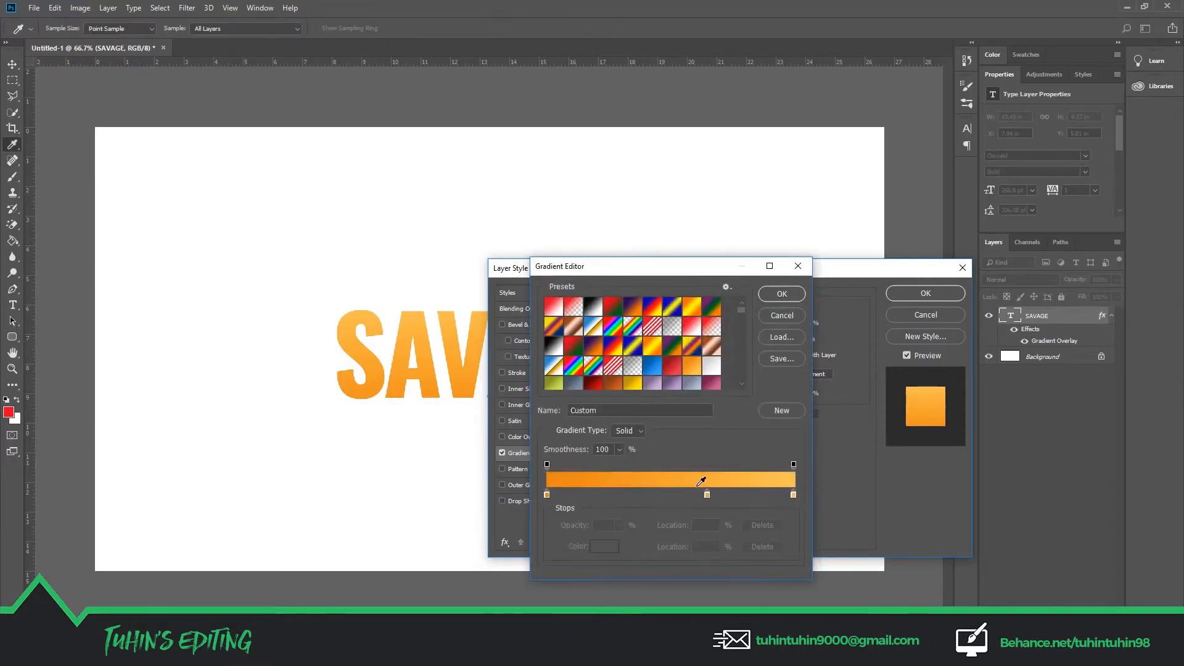
pyautogui.doubleClick(706, 494)
pyautogui.rightClick(773, 617)
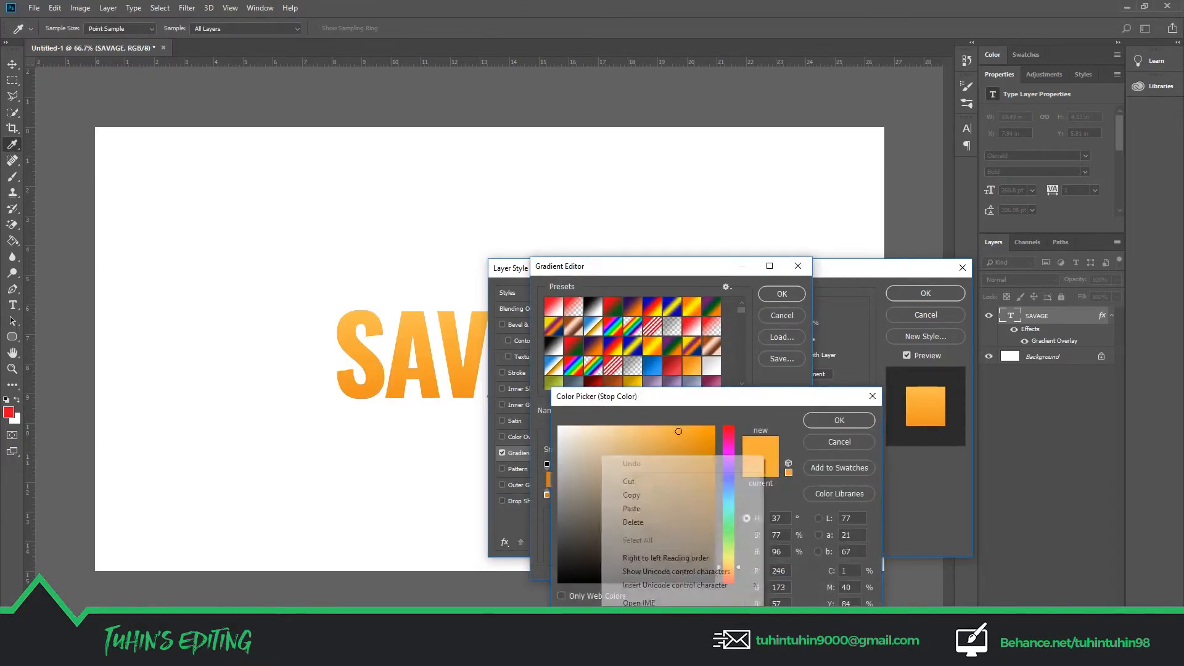
pyautogui.click(652, 511)
pyautogui.click(840, 420)
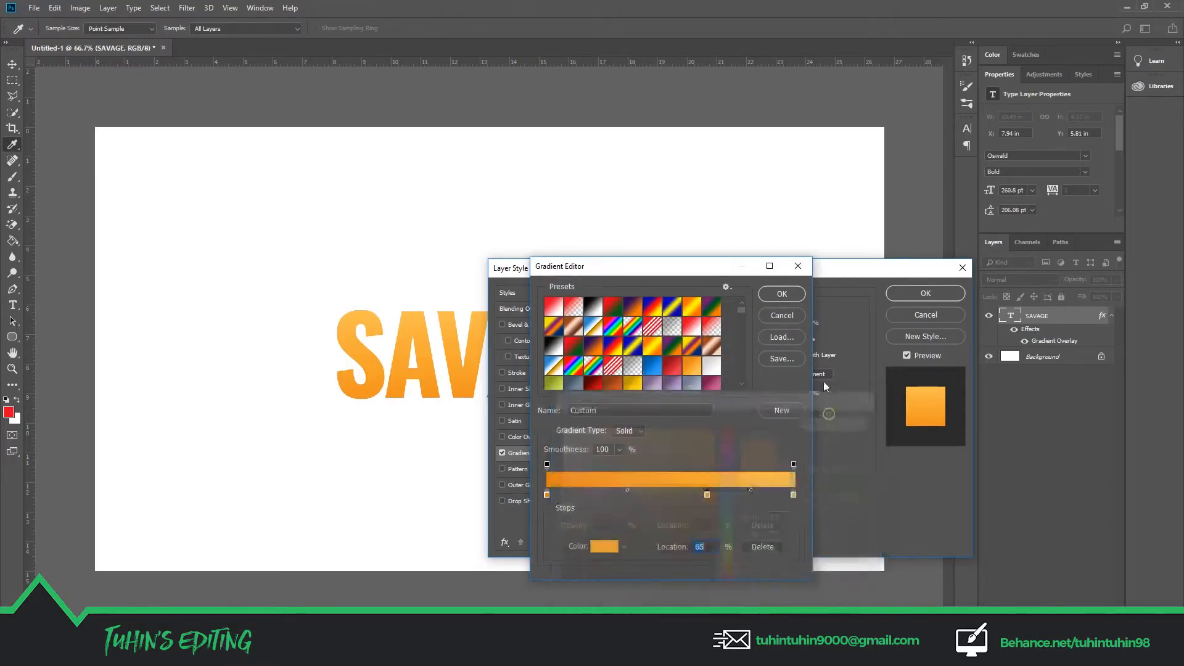
pyautogui.click(782, 294)
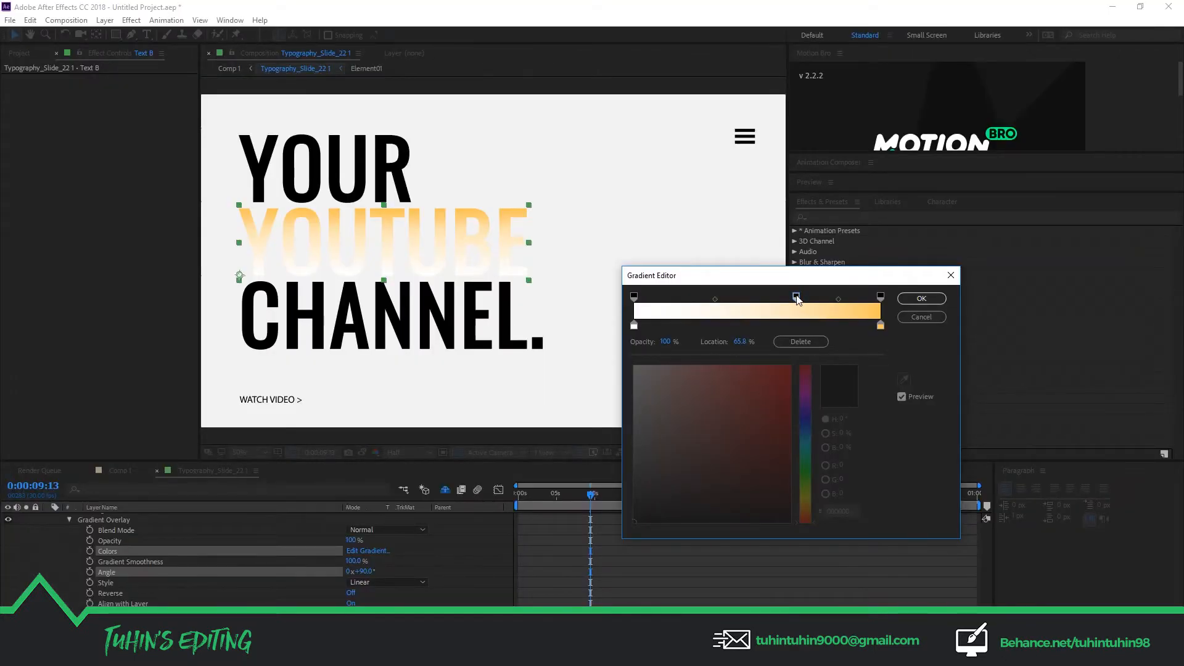
# Step: Switch back to After Effects, add a color stop at 66% to the YOUTUBE gradient and set it to F6AD39
pyautogui.click(796, 325)
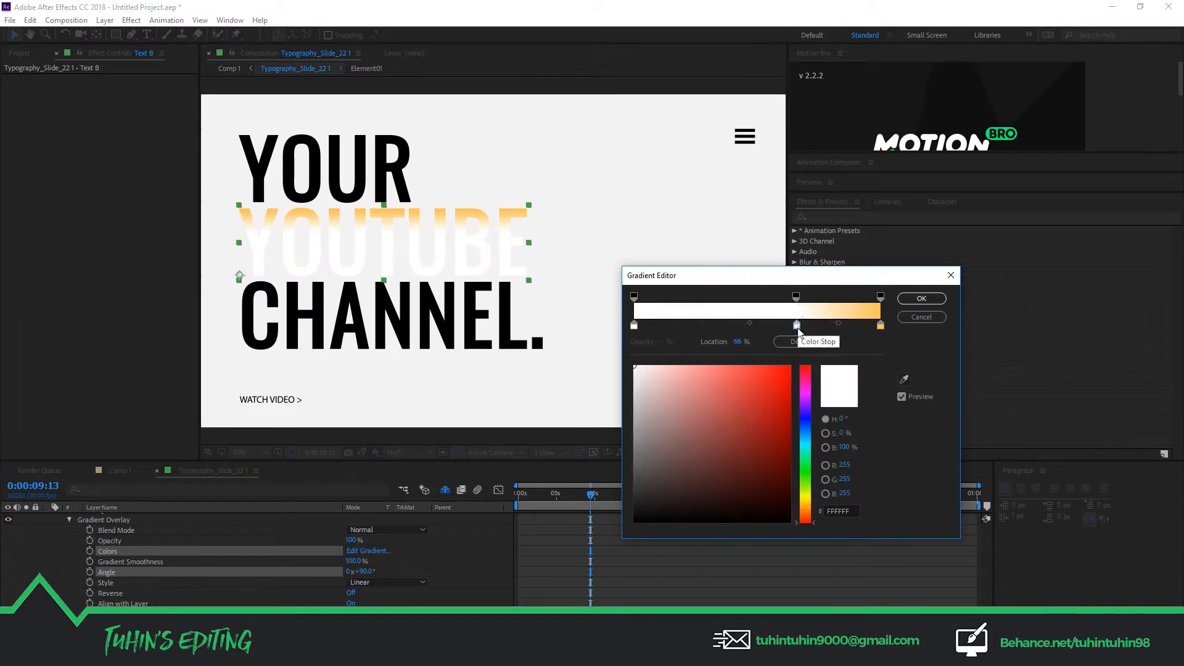
pyautogui.click(846, 513)
pyautogui.hotkey('ctrl', 'v')
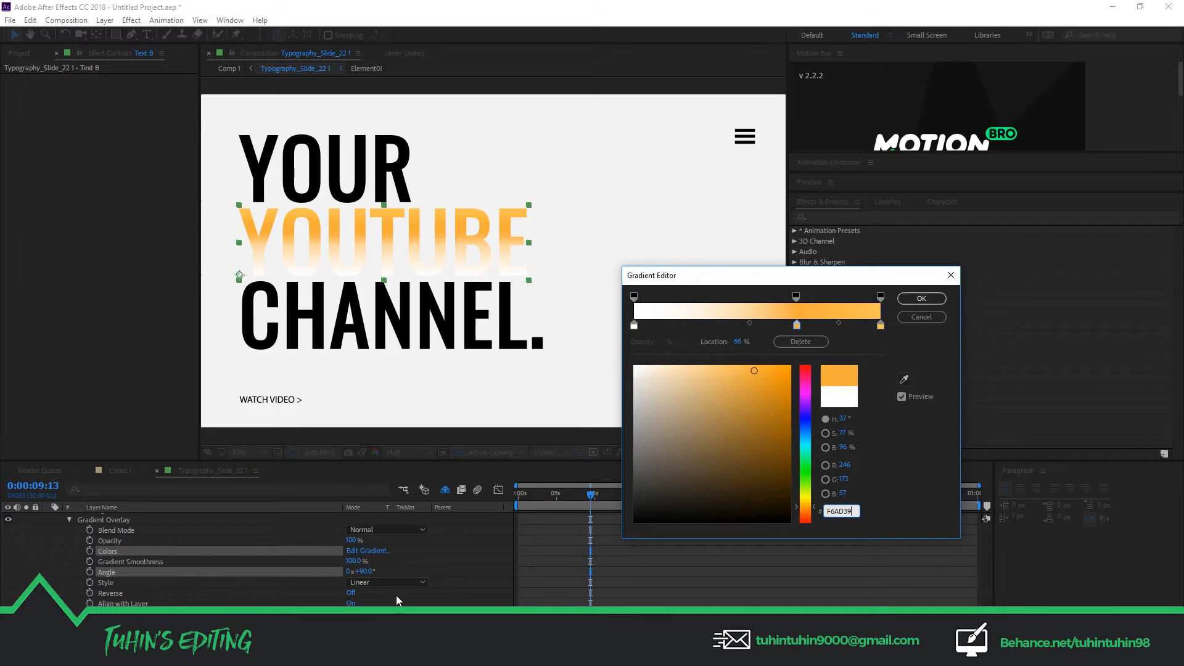
# Step: Select the YOUTUBE gradient's 0% color stop, then copy the hex code of the SAVAGE gradient's dark orange first stop in Photoshop
pyautogui.click(635, 325)
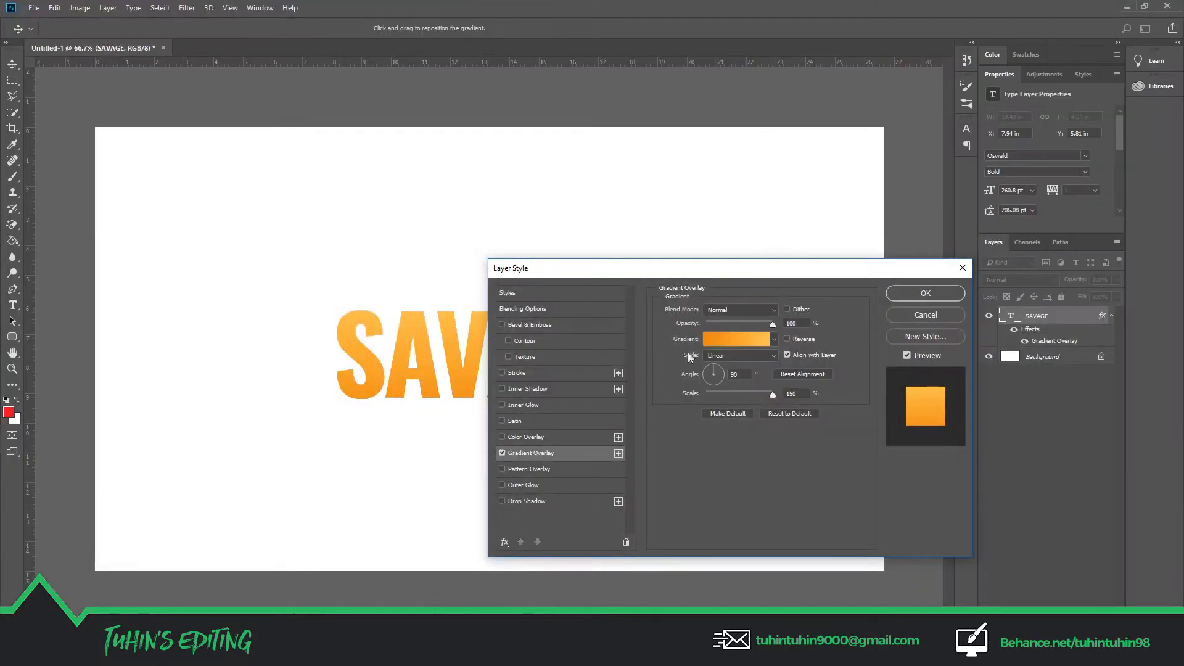
pyautogui.click(728, 339)
pyautogui.doubleClick(547, 495)
pyautogui.rightClick(758, 620)
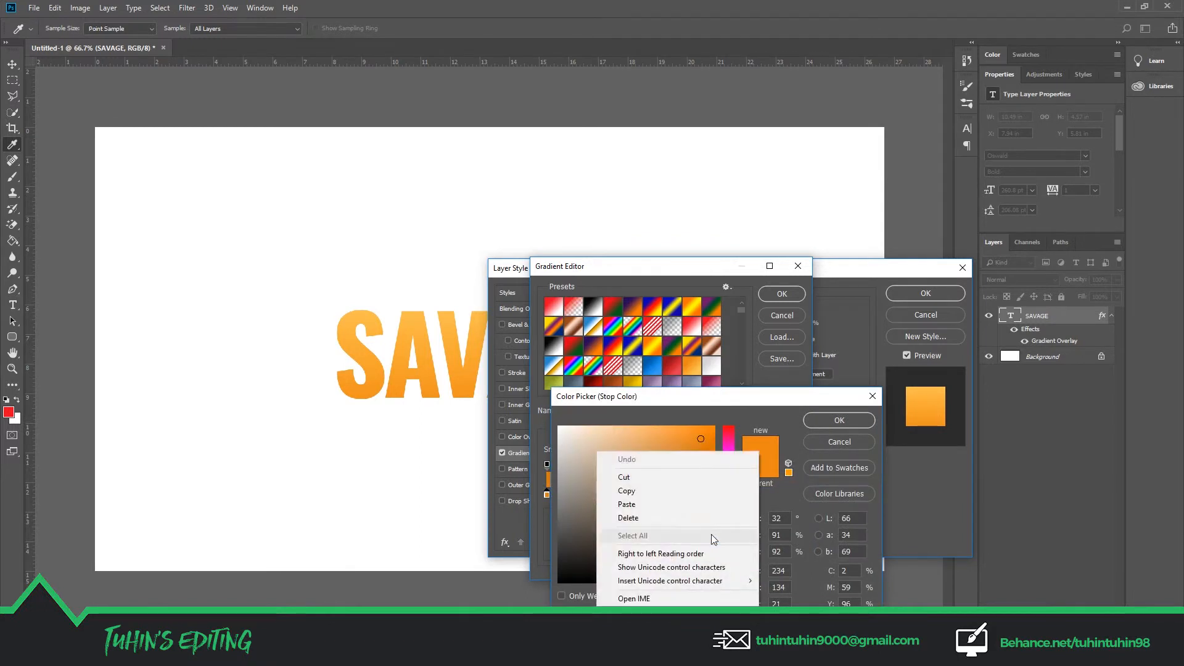
pyautogui.click(626, 491)
pyautogui.click(828, 425)
pyautogui.click(782, 293)
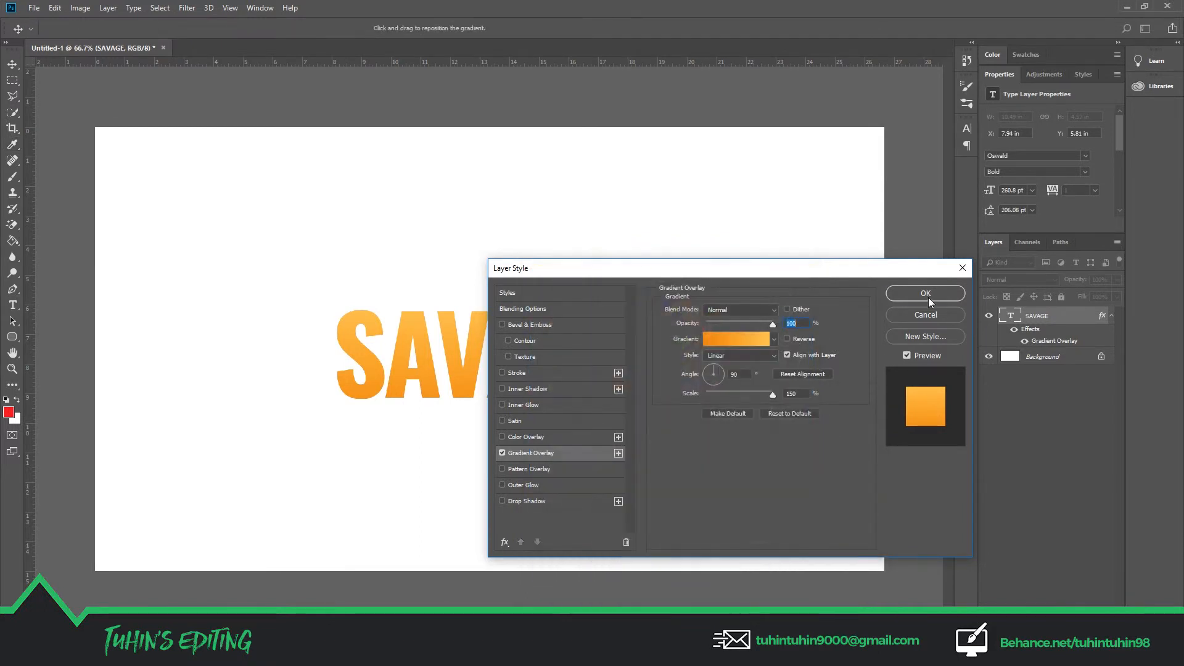
pyautogui.click(925, 293)
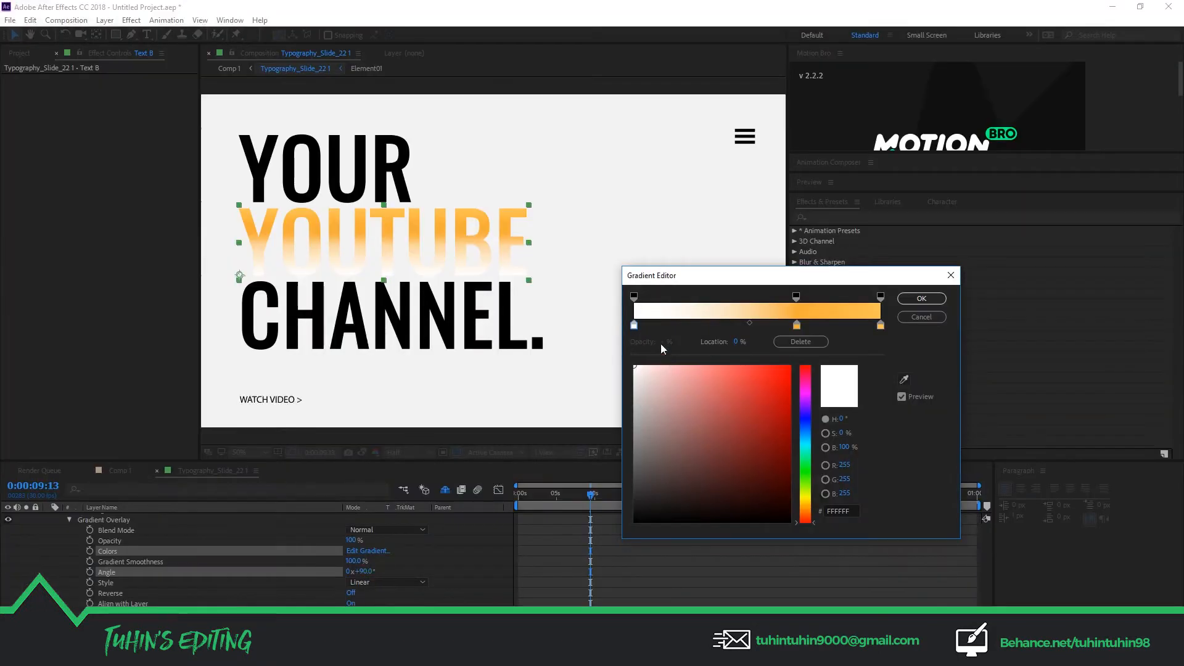
# Step: Switch back to After Effects, apply the copied dark orange to the YOUTUBE gradient's 0% color stop and accept the gradient
pyautogui.click(853, 510)
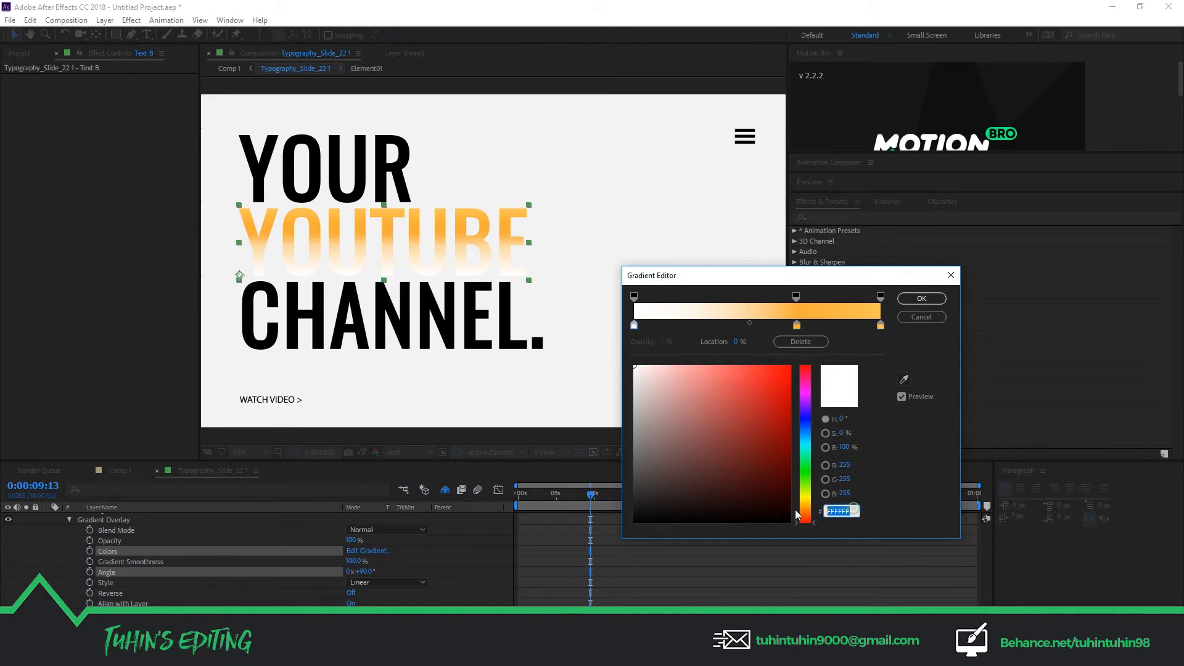
pyautogui.hotkey('ctrl', 'v')
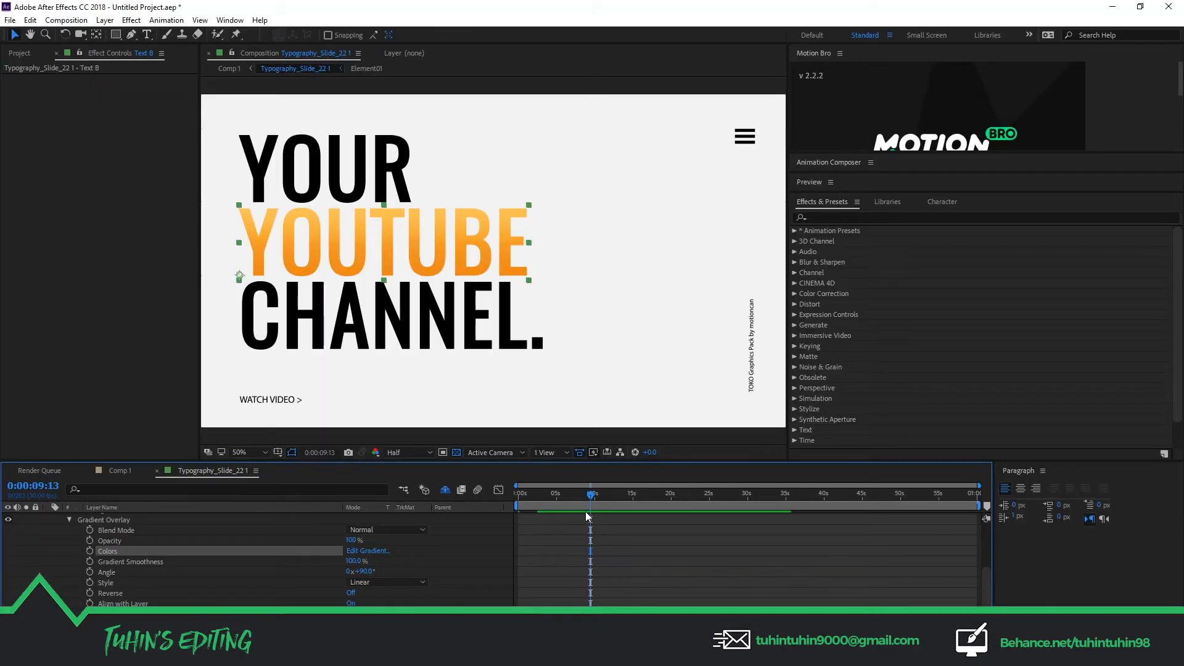
# Step: Review the finished YOUTUBE gradient at other points in the timeline and look over the layer commands, including Layer Styles
pyautogui.moveTo(590, 512)
pyautogui.mouseDown()
pyautogui.moveTo(542, 511)
pyautogui.moveTo(748, 512)
pyautogui.moveTo(489, 501)
pyautogui.moveTo(588, 515)
pyautogui.mouseUp()
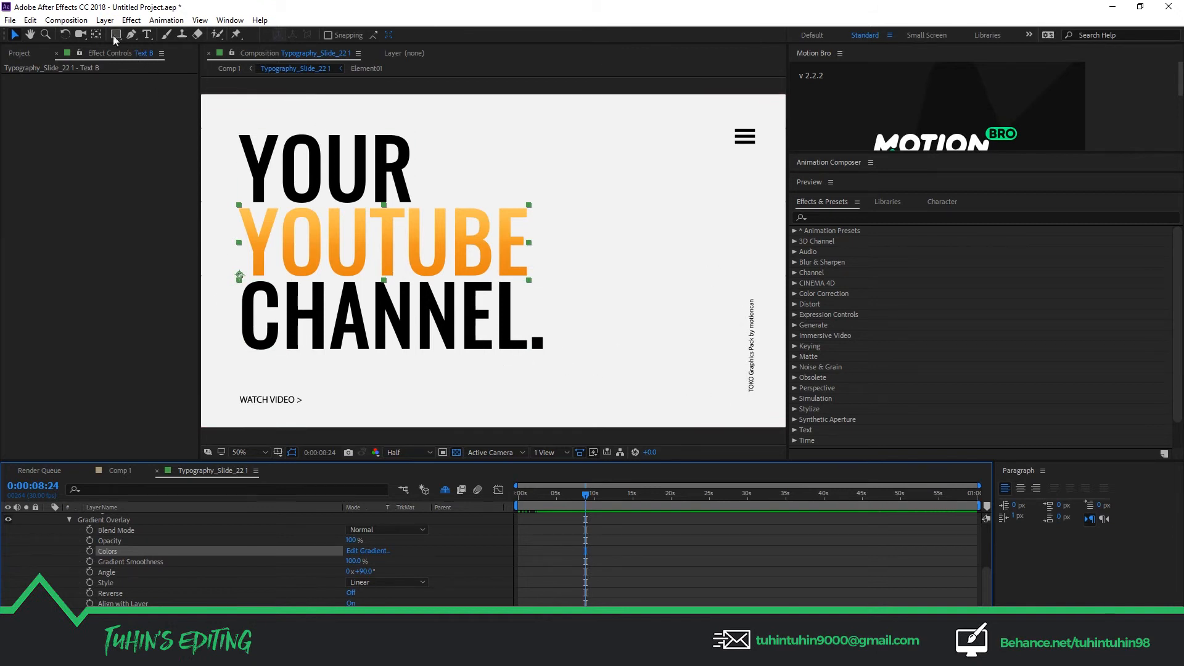
pyautogui.click(104, 20)
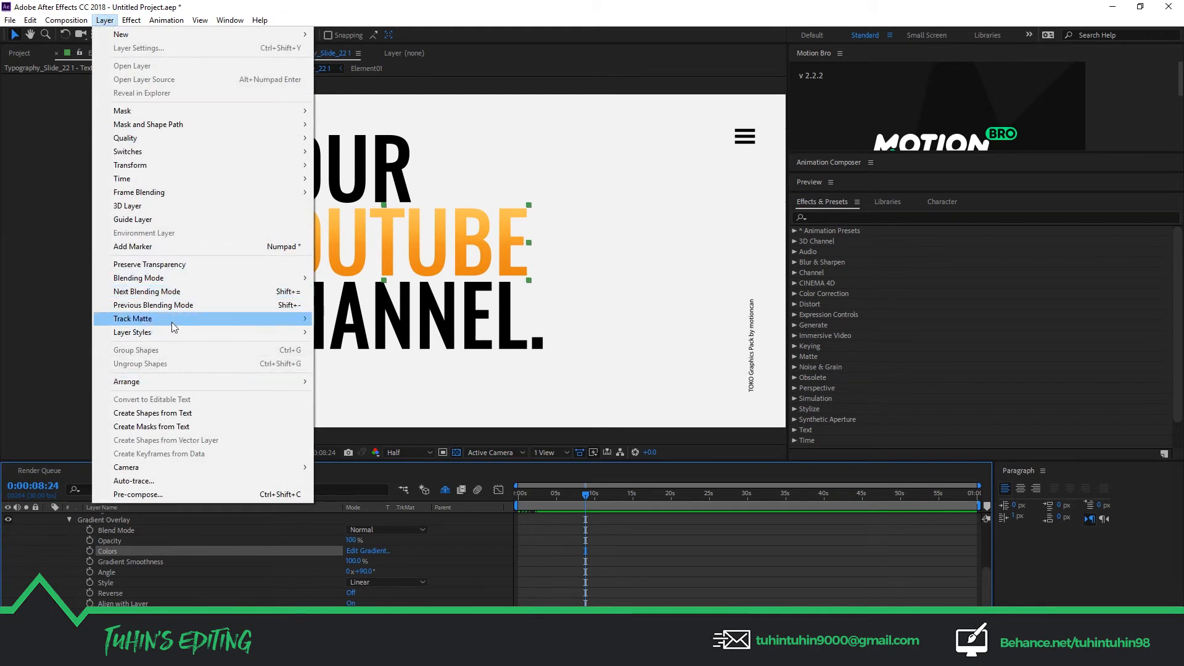
pyautogui.moveTo(246, 331)
pyautogui.click(483, 6)
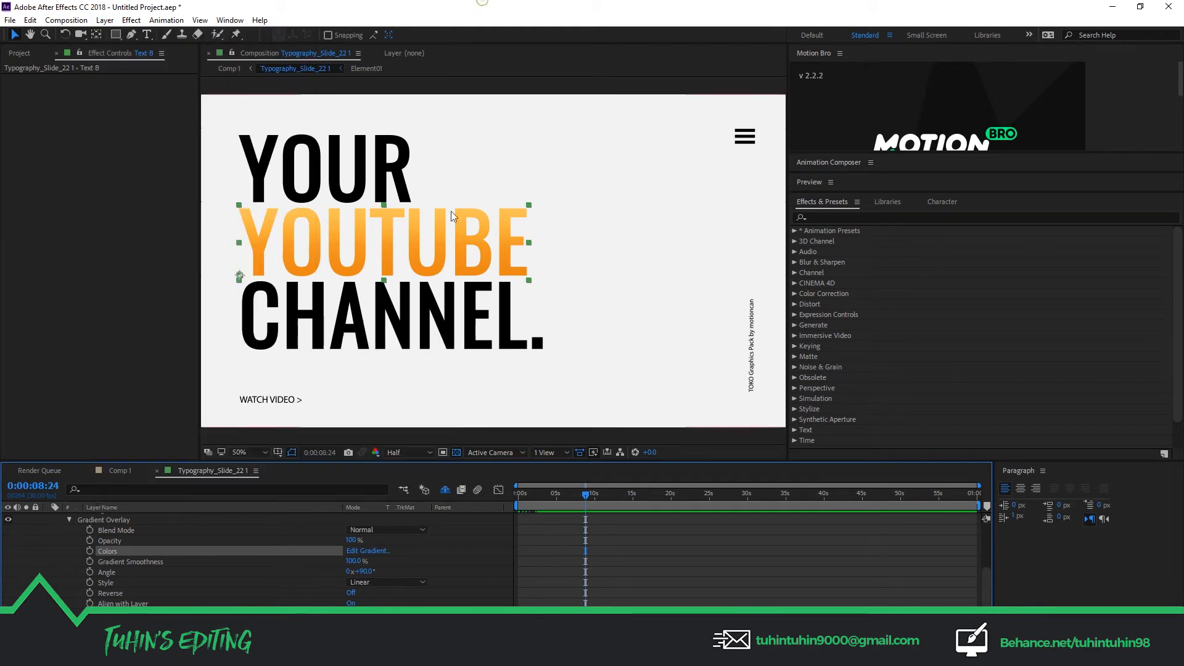
pyautogui.moveTo(583, 503); pyautogui.dragTo(695, 520)
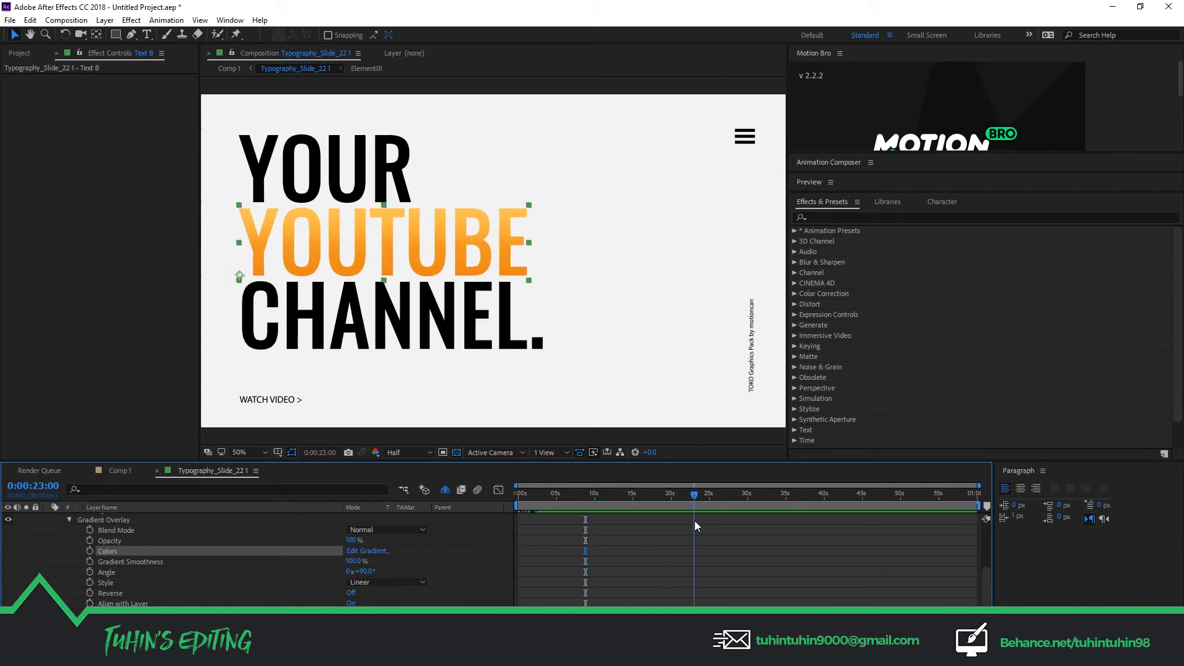